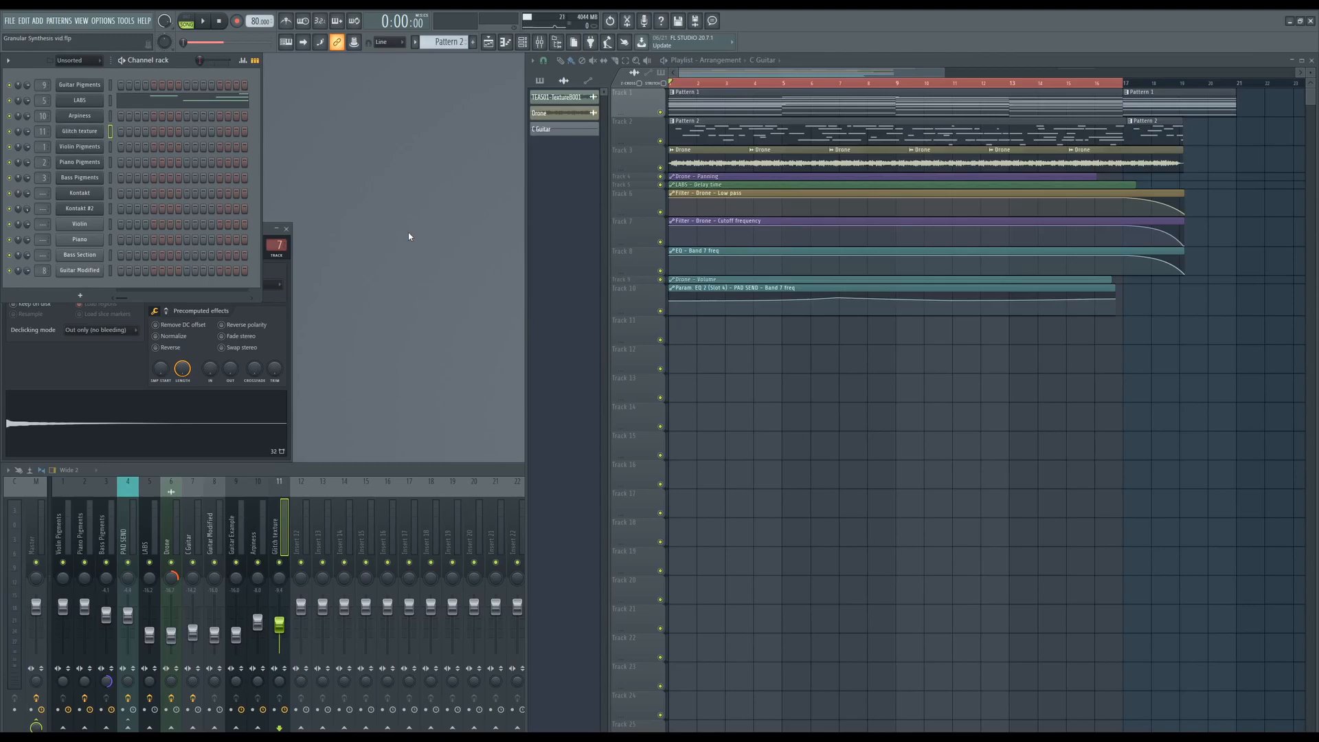
Step: Play the ambient pad arrangement from the start with Space
key(space)
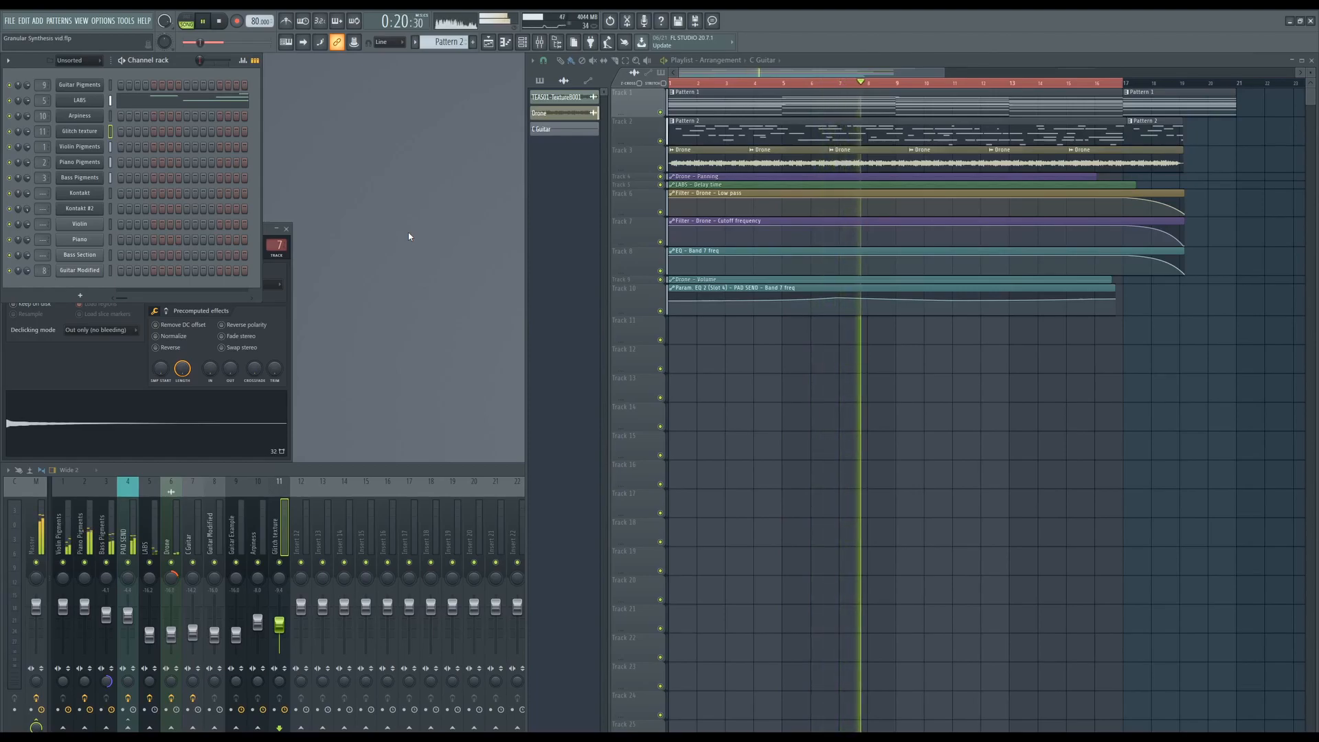
Step: Show the Piano Pigments plugin's Grainz engine, raise the mixer, then refocus Pigments
click(81, 162)
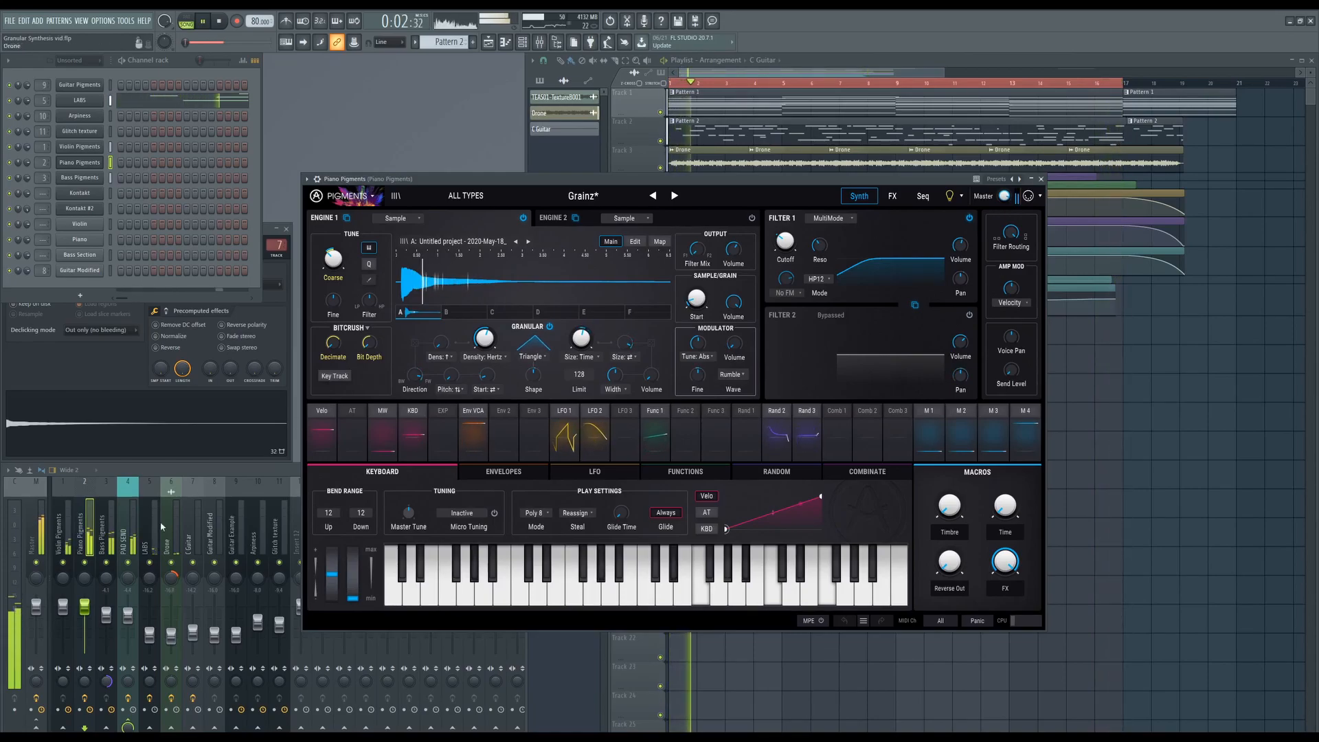
click(255, 474)
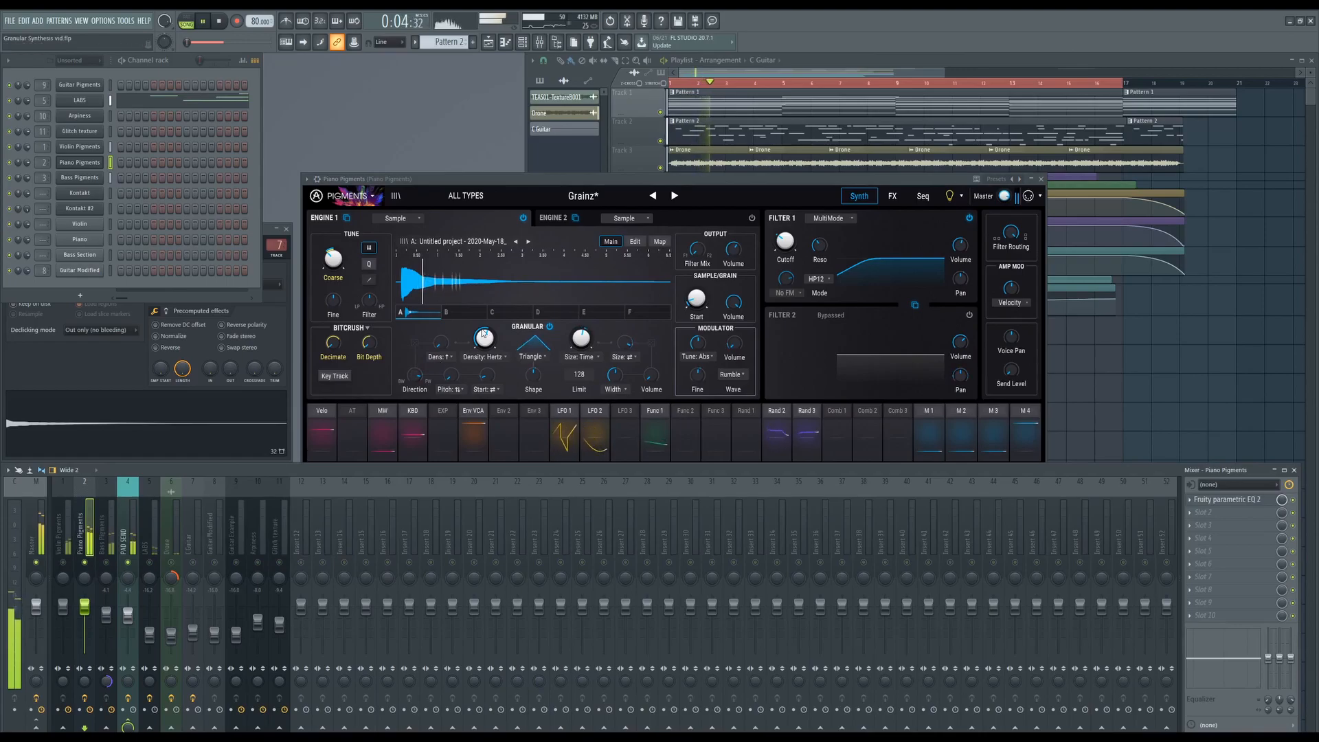
click(525, 298)
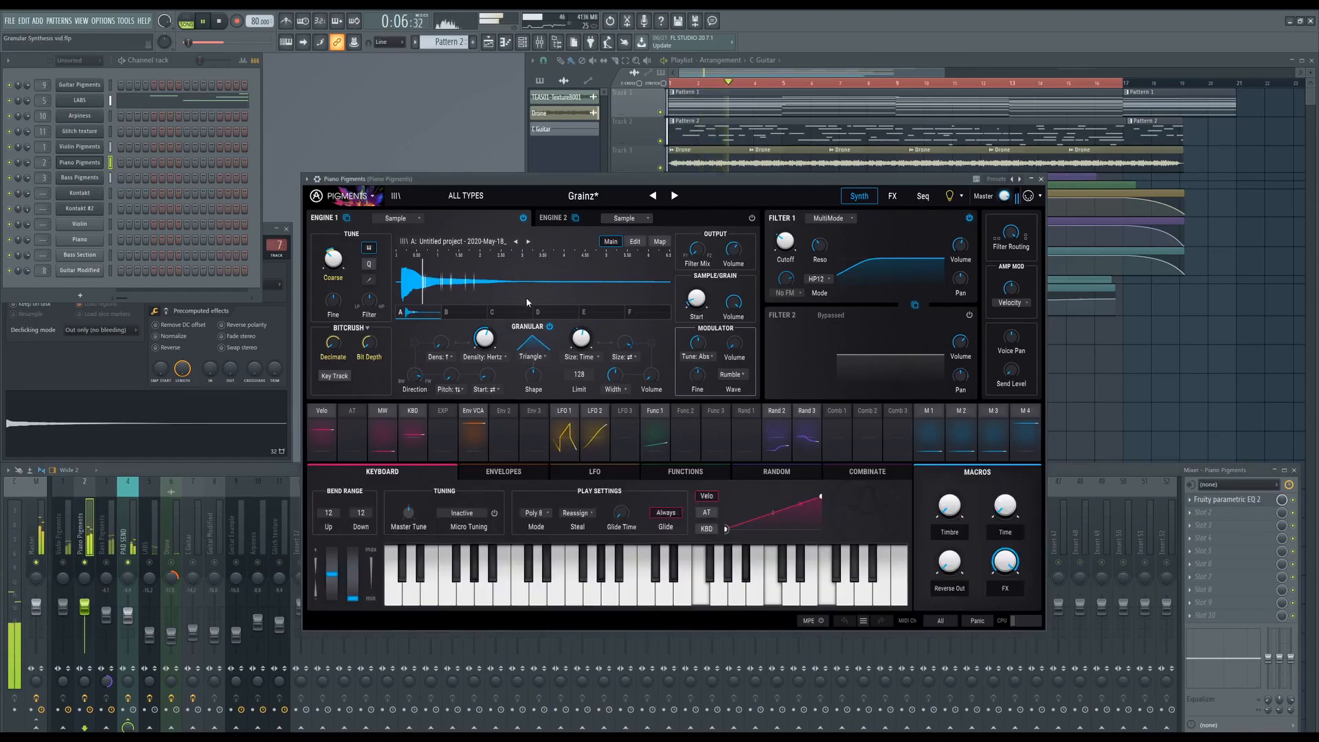
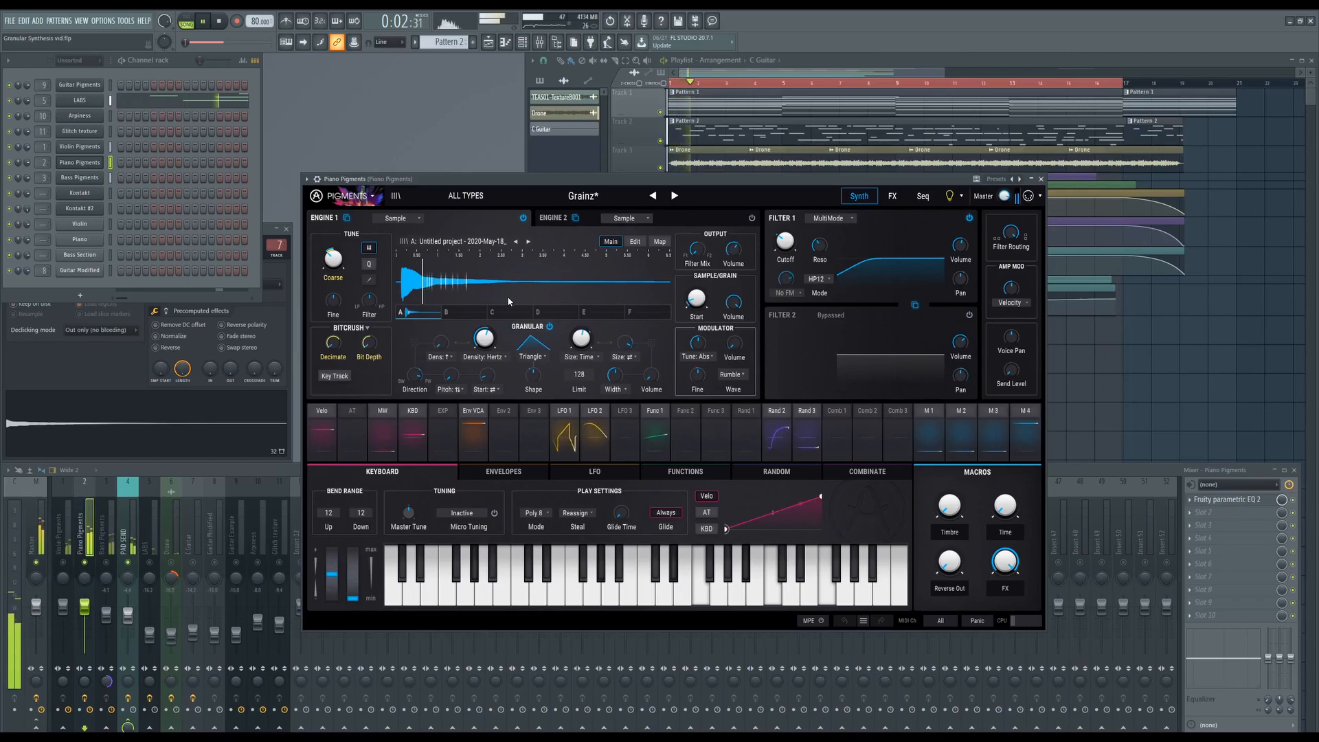
Step: Stop the song playing in the transport
click(222, 21)
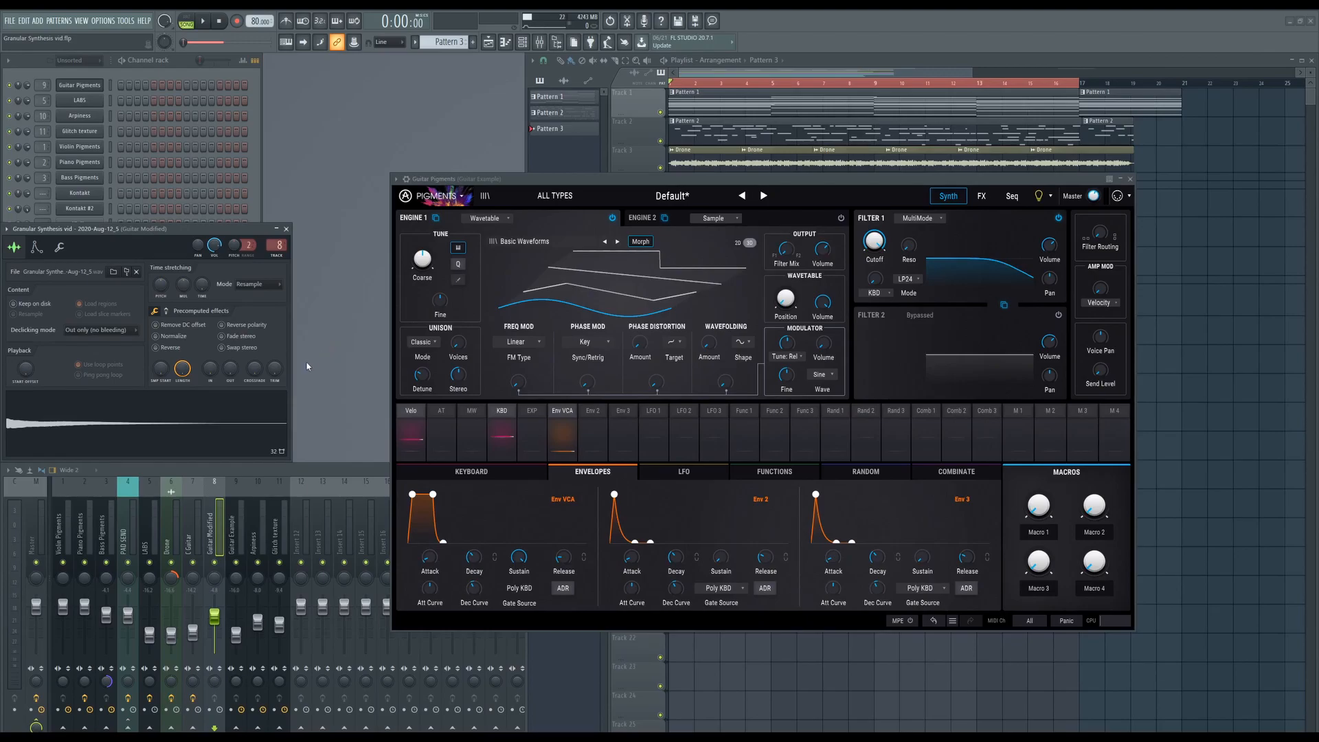
Step: Preview the guitar sample, switch Engine 1 from Wavetable to Sample and drop the sample into it
click(162, 421)
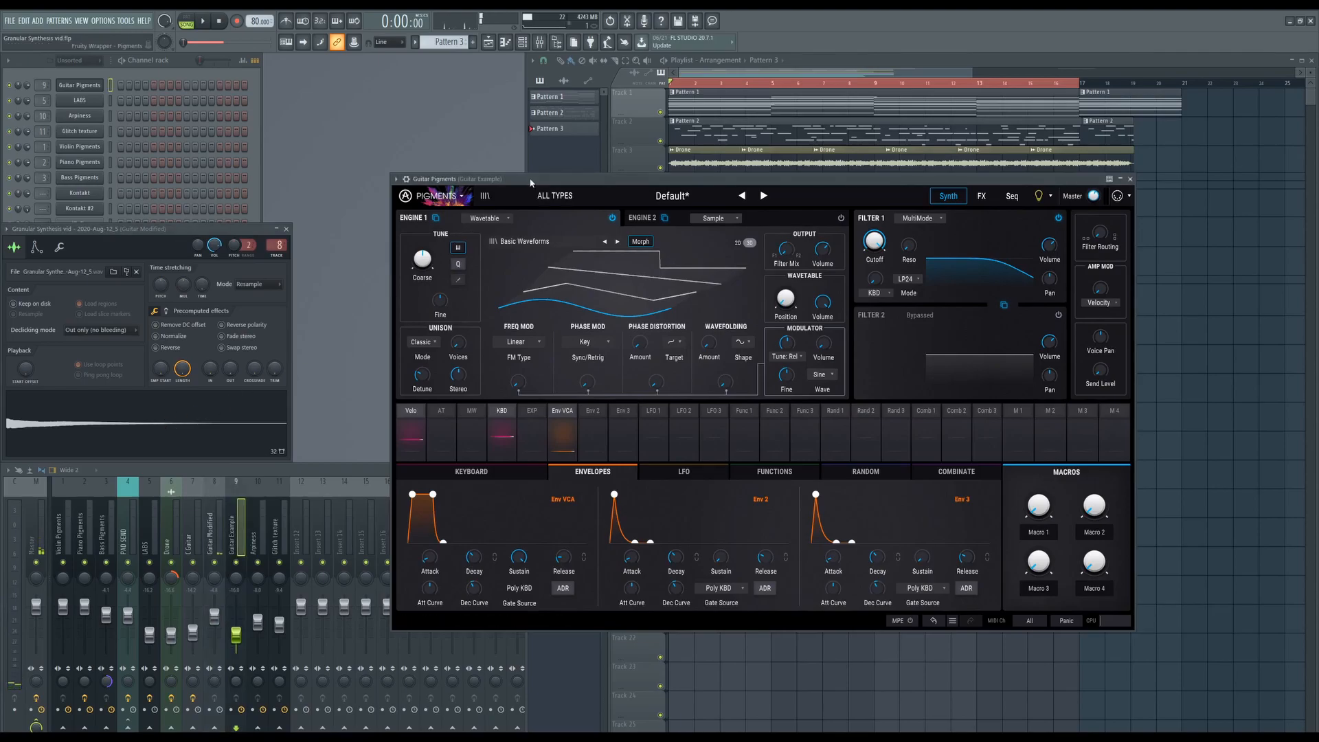
click(498, 219)
click(536, 250)
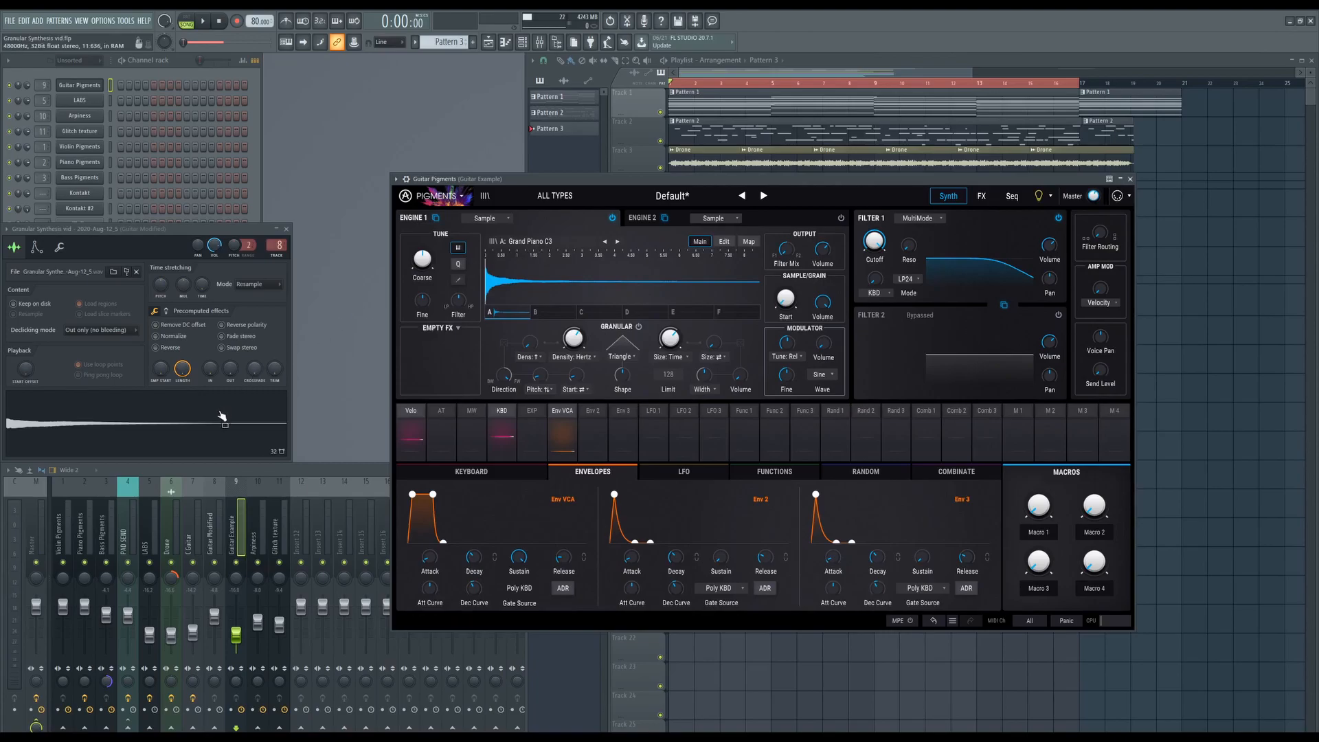
drag(216, 422, 500, 428)
drag(482, 328, 495, 300)
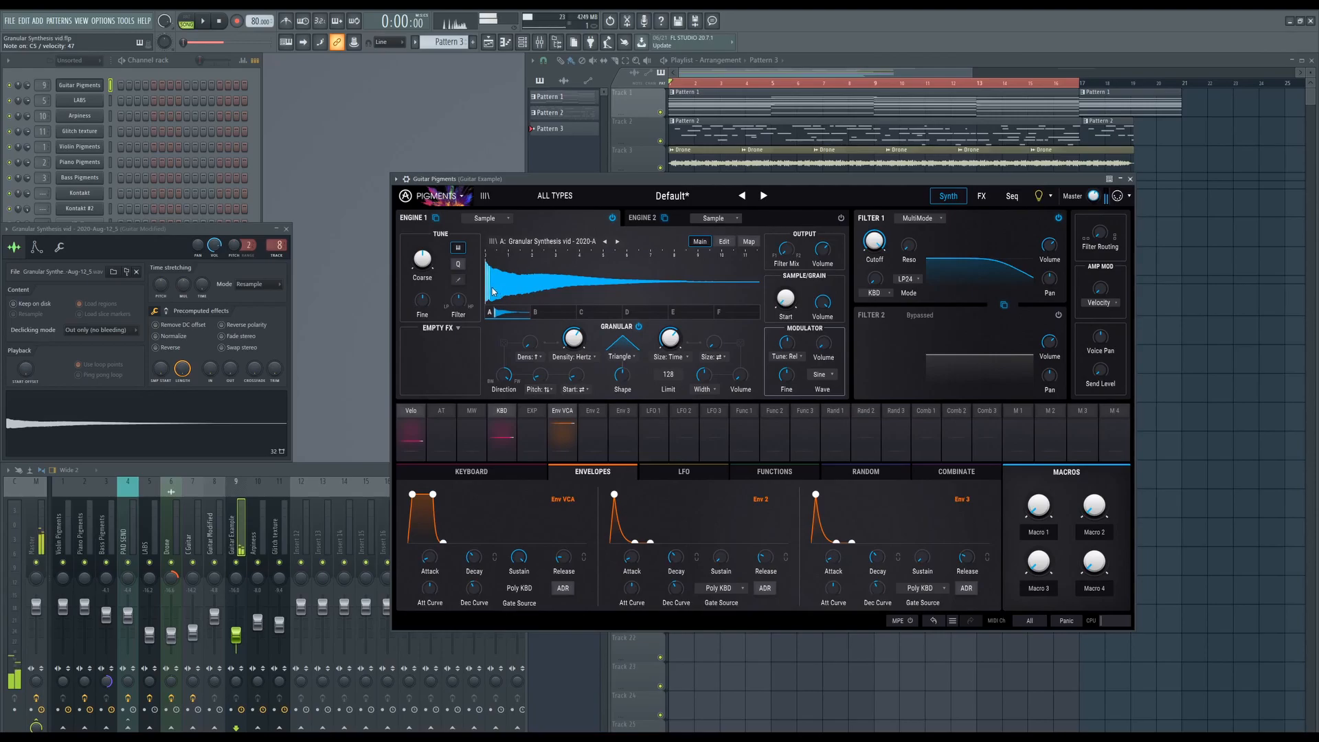
Step: Shift the sample start point later in the Engine 1 waveform
mouse_move(494, 293)
mouse_down()
mouse_move(541, 289)
mouse_move(518, 288)
mouse_move(512, 270)
mouse_up()
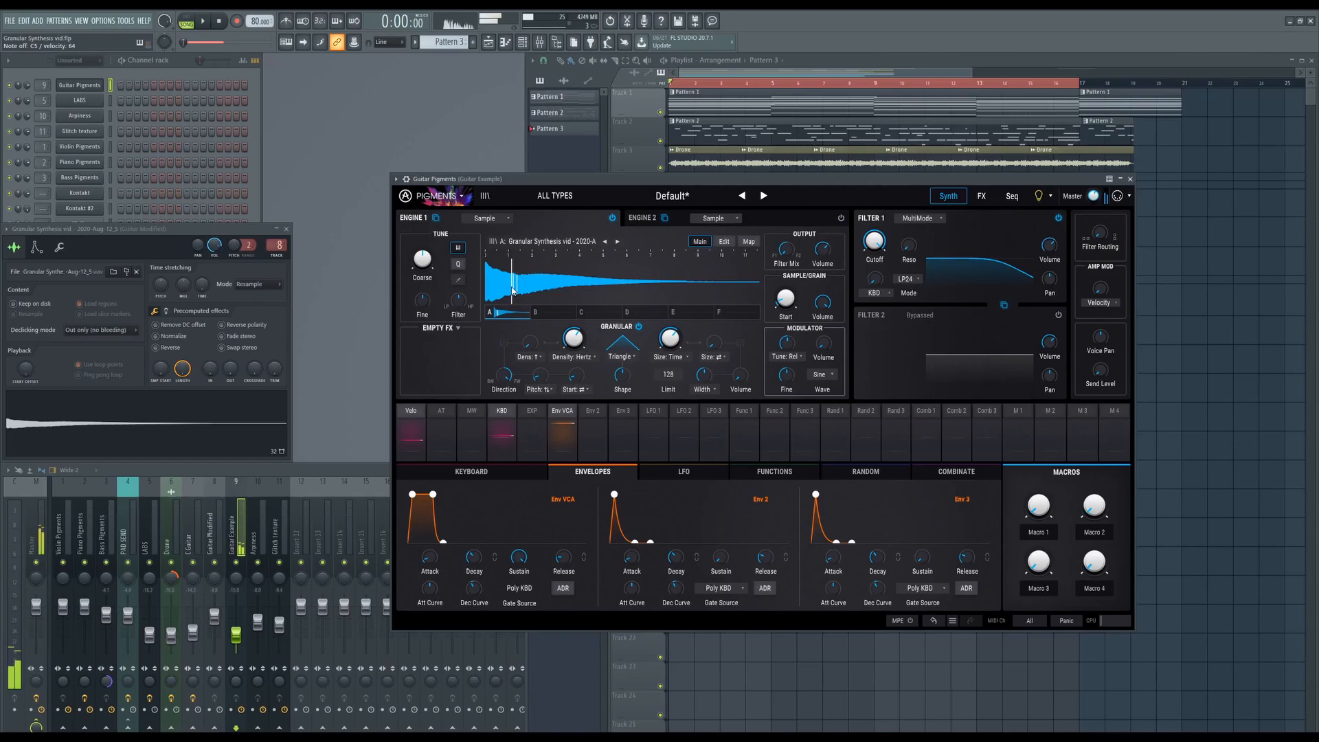
drag(512, 292, 518, 285)
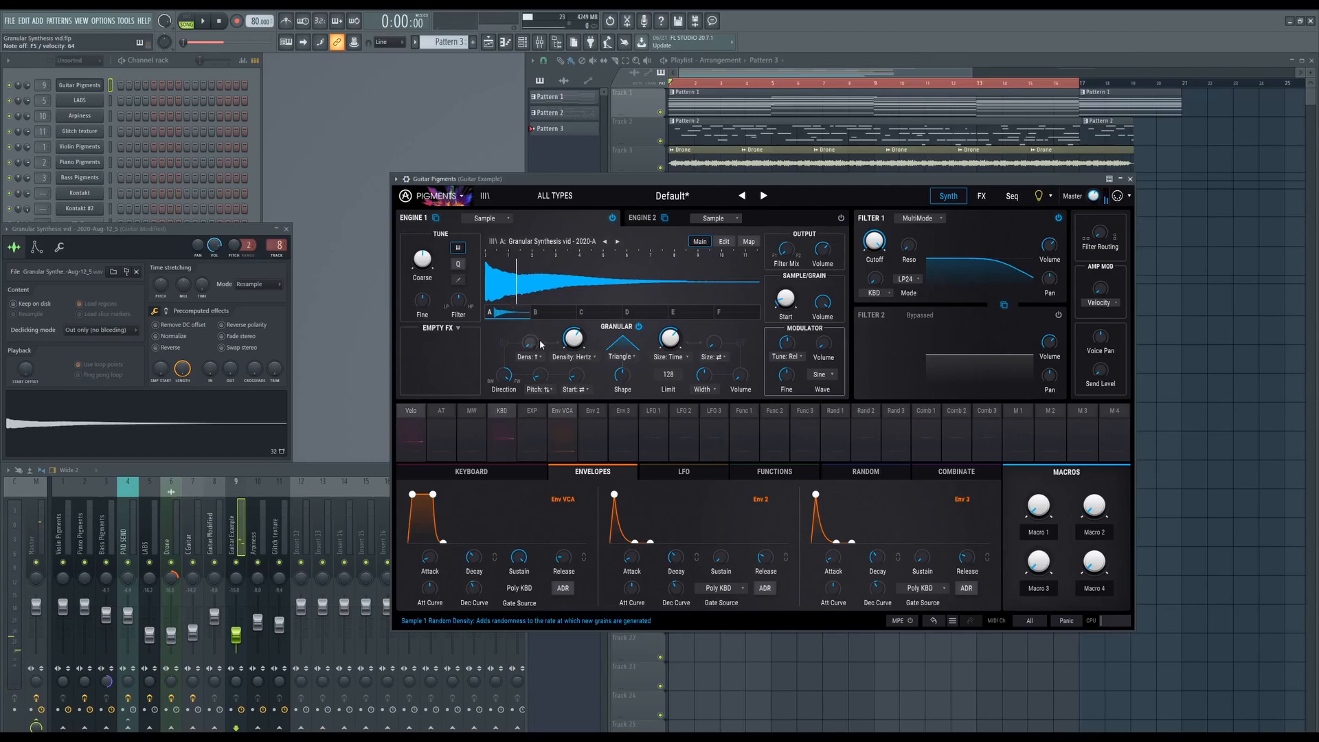
mouse_move(575, 338)
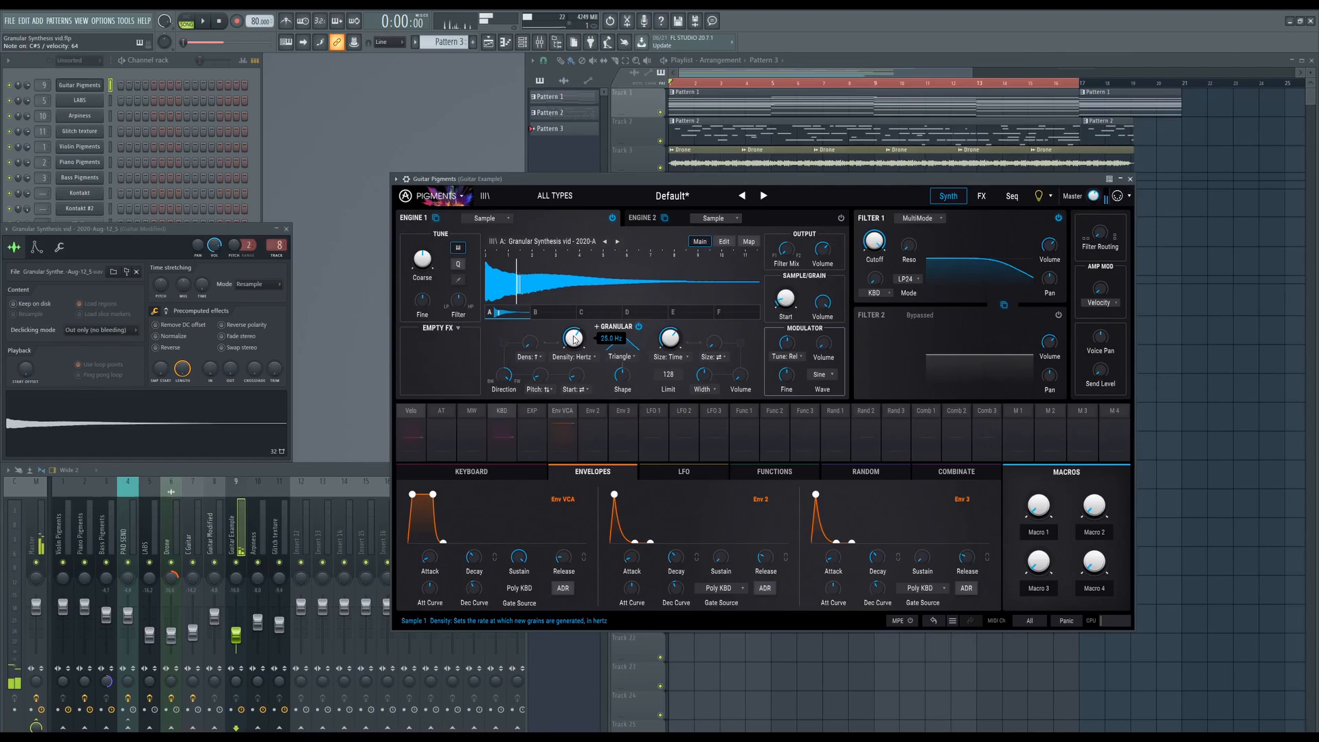
Step: Lower the granular density to about 1.9 Hz
drag(574, 338, 575, 347)
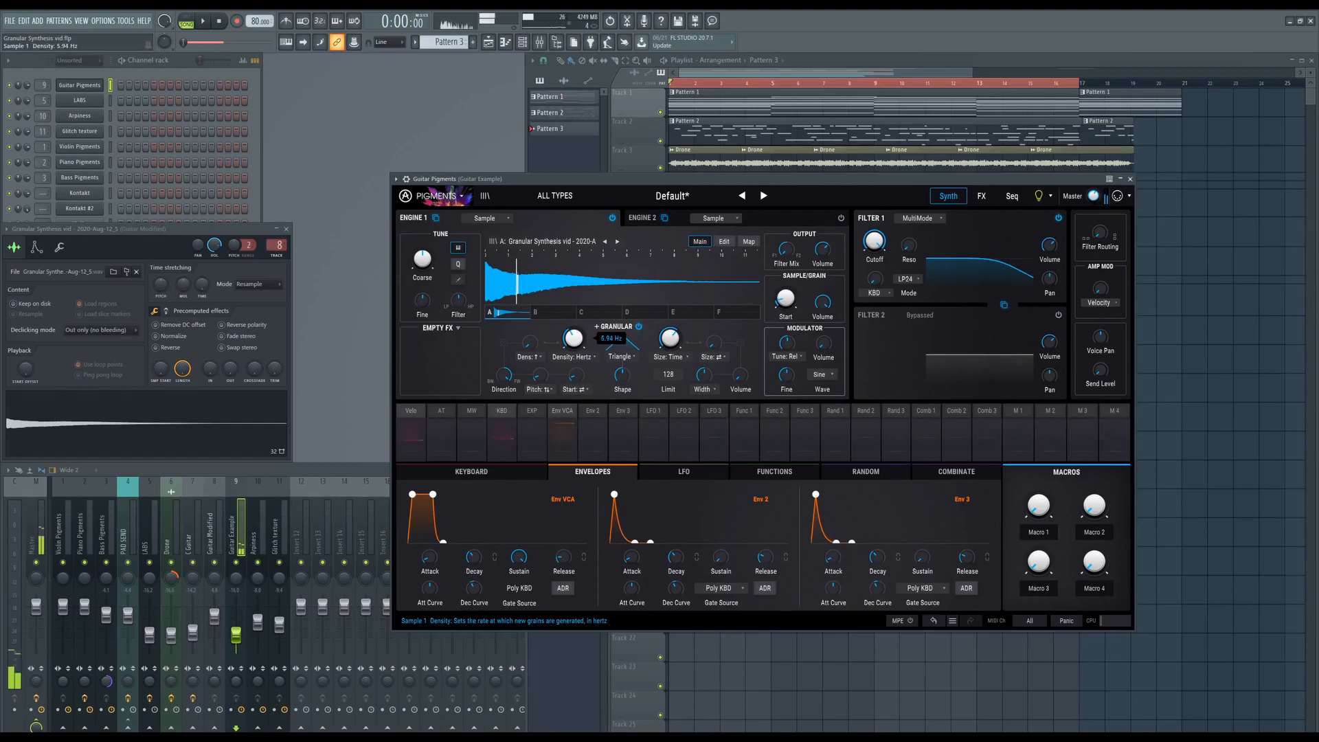
drag(575, 340, 574, 349)
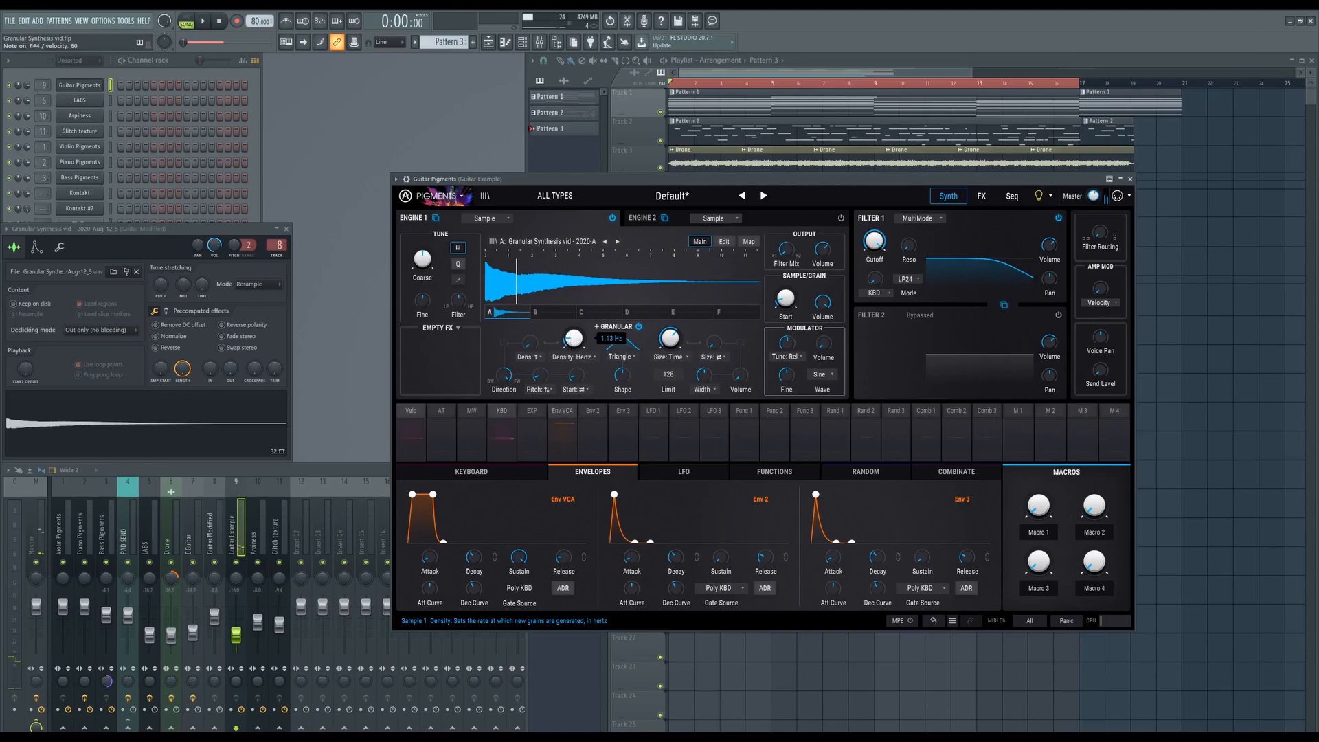
drag(574, 340, 573, 337)
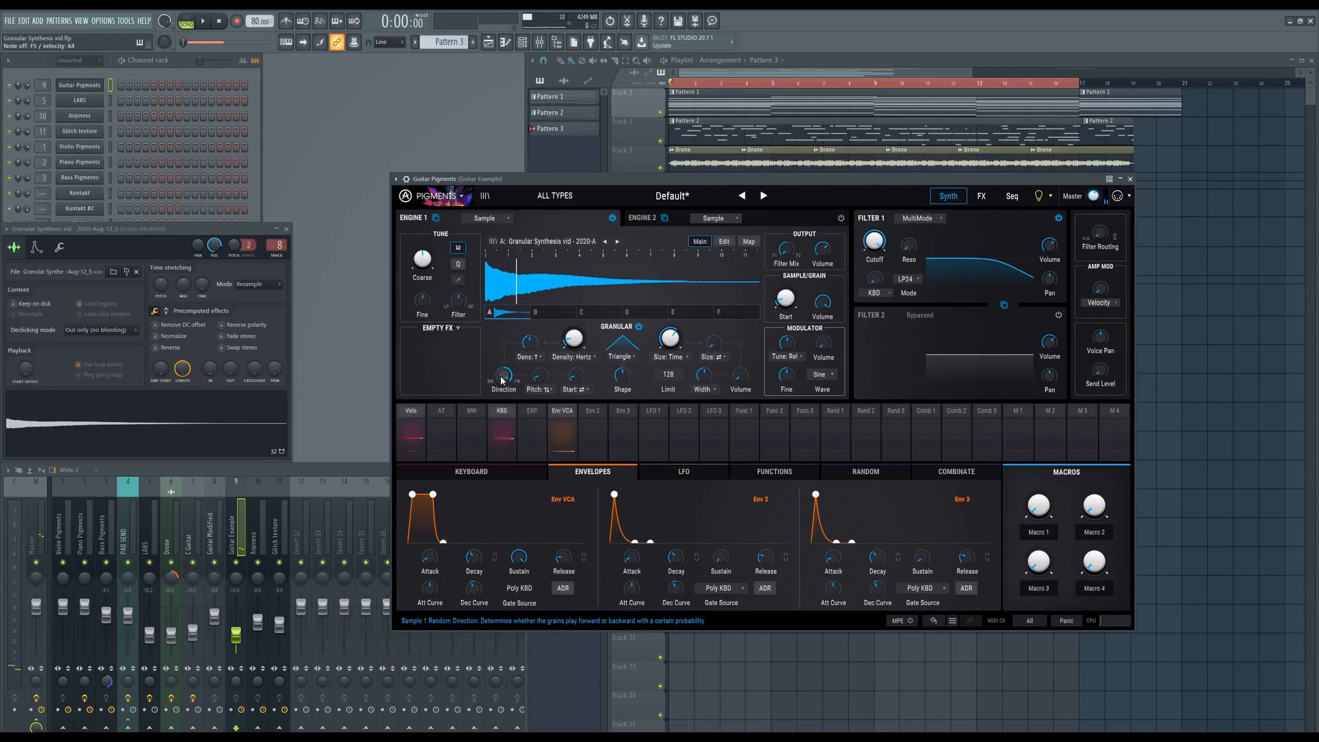
Step: Randomize grain direction and pitch, set random start near 0.088 and density randomness near 0.2
drag(506, 384, 513, 365)
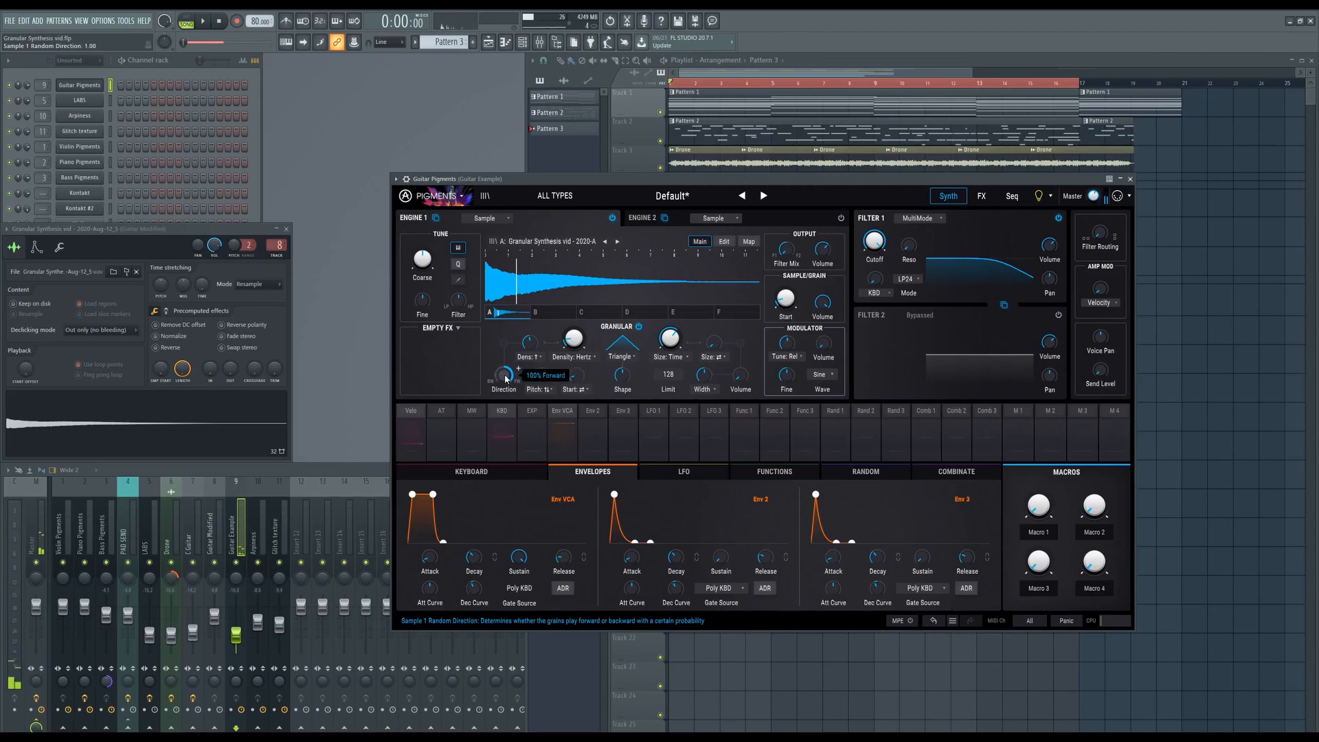
mouse_move(537, 376)
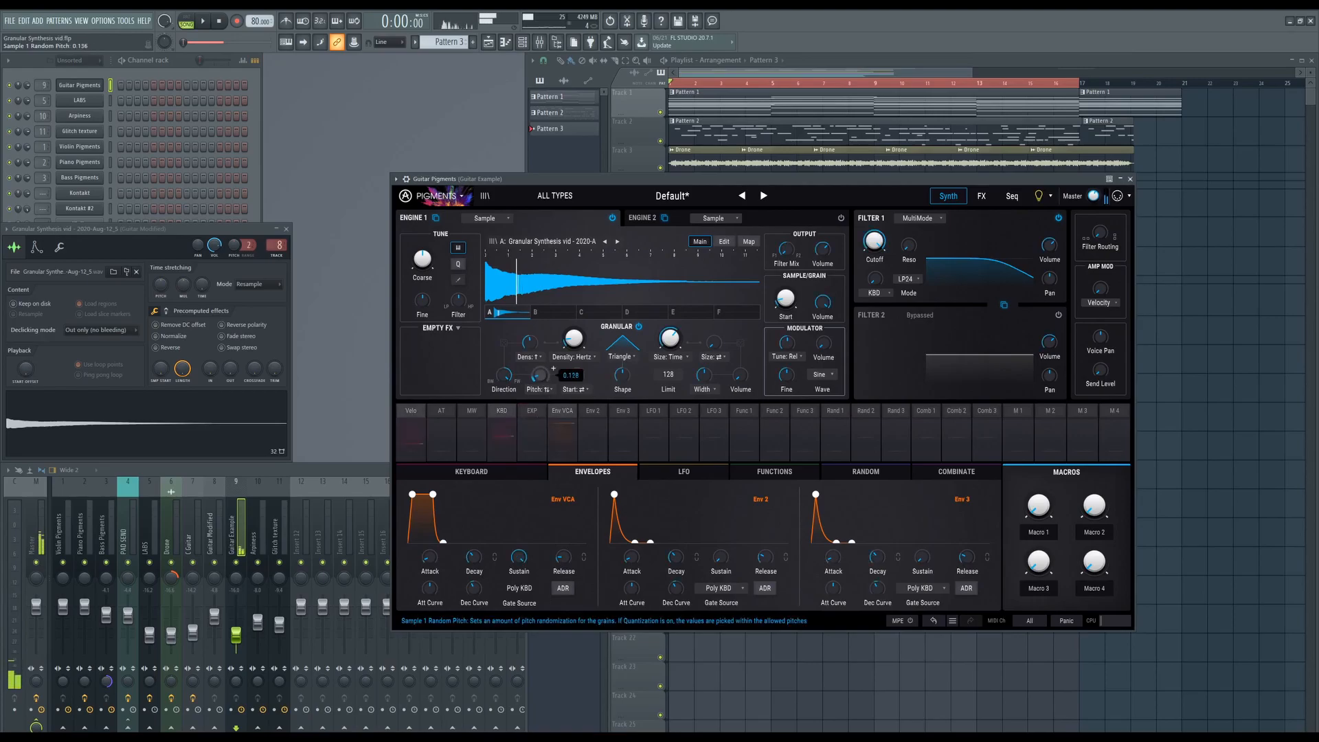
drag(540, 377, 539, 377)
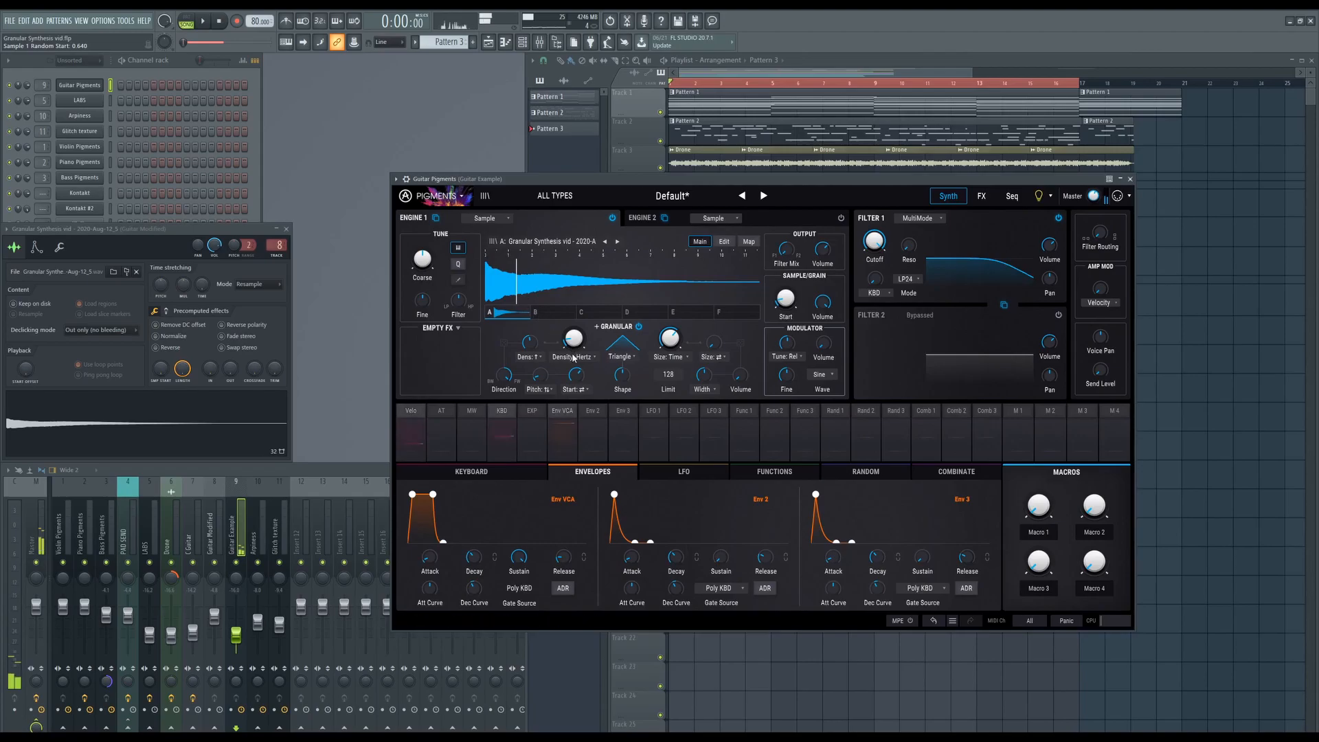
drag(574, 376, 577, 376)
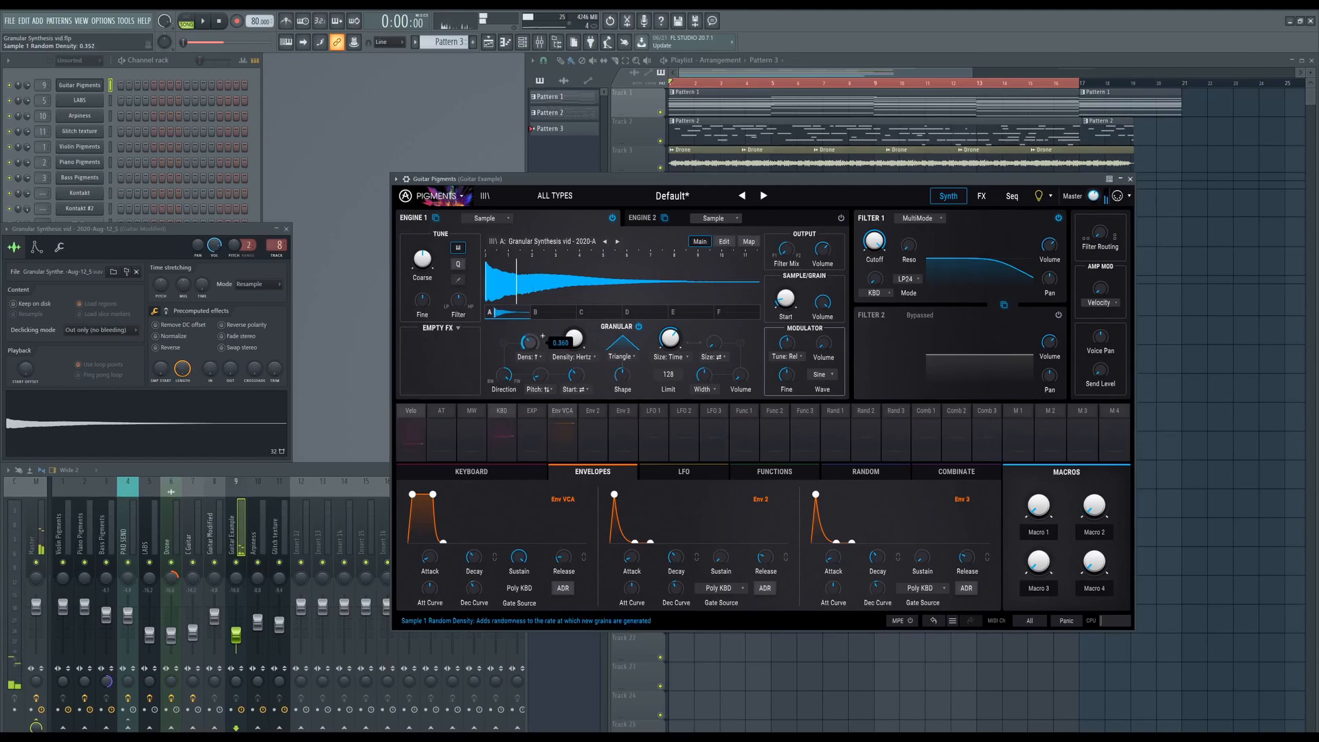
mouse_move(530, 343)
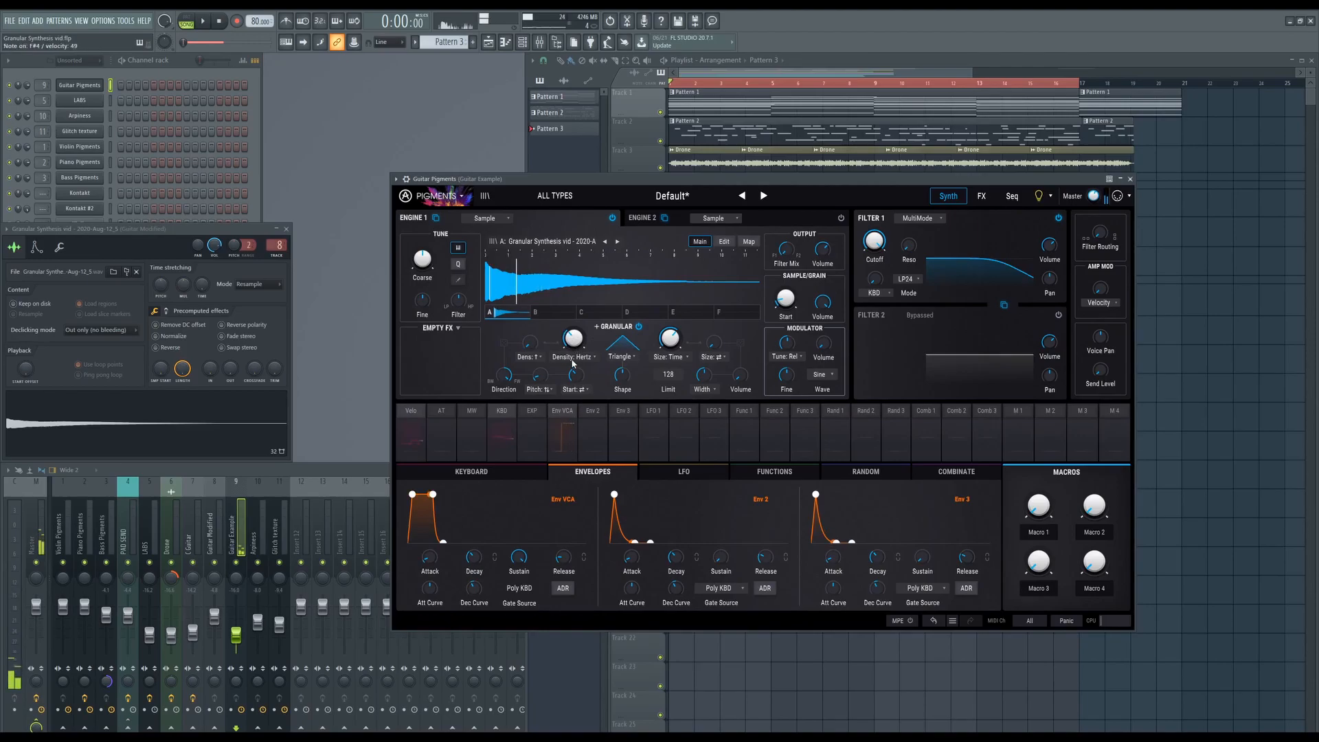
drag(575, 373, 576, 380)
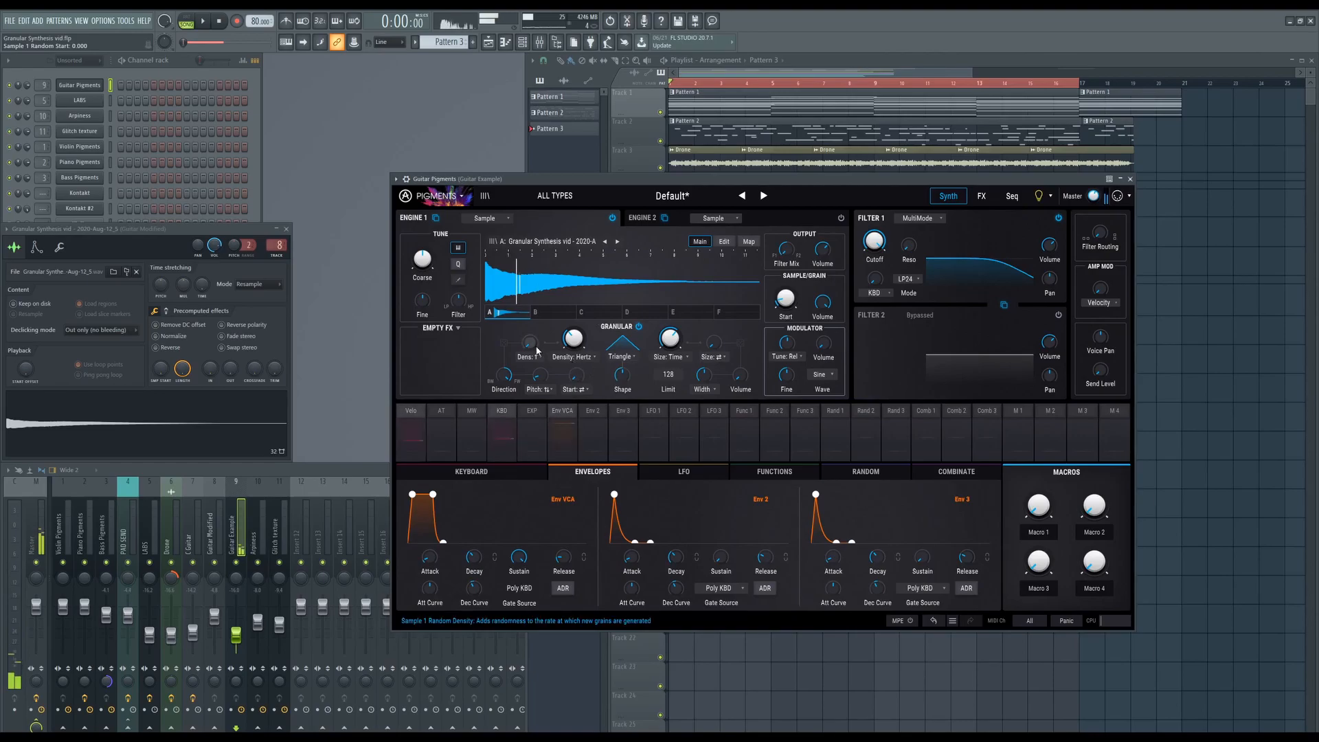
drag(530, 347, 530, 340)
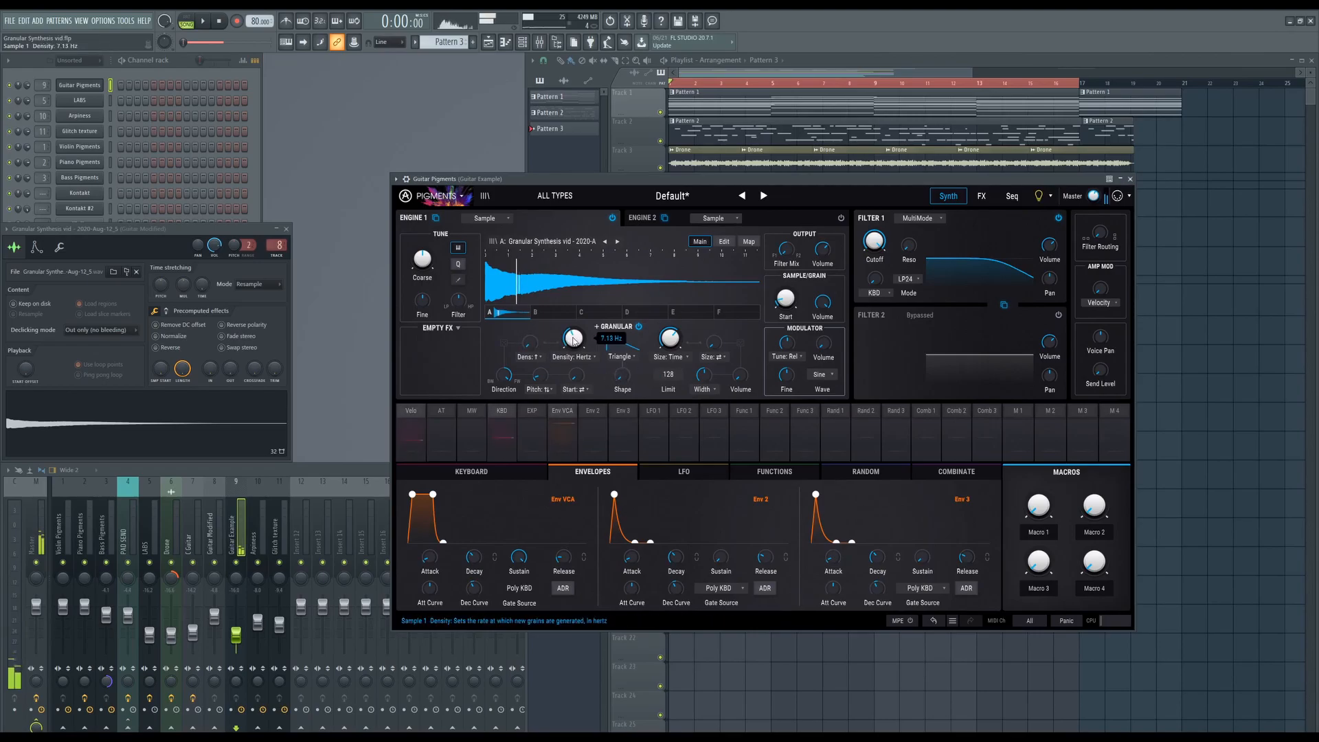
mouse_move(623, 375)
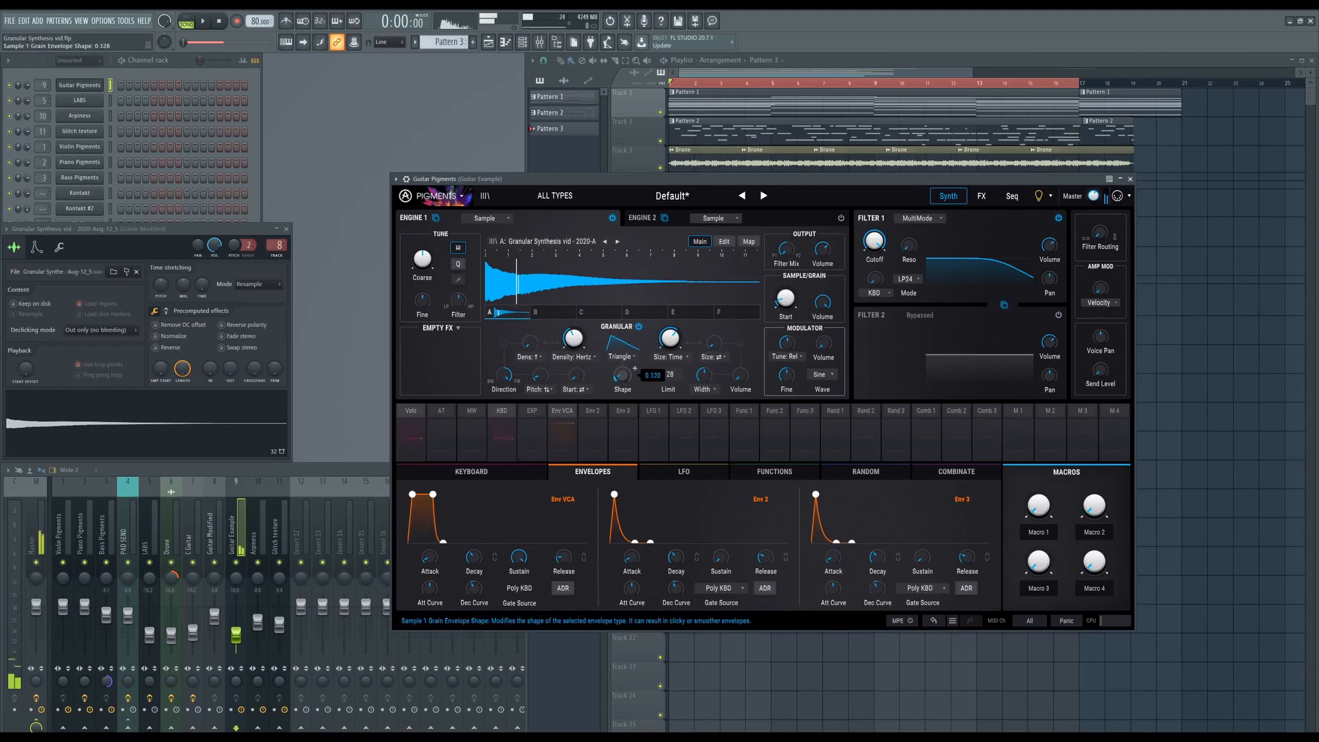
Step: Switch the grain envelope to Sinc with its shape amount around 0.34
drag(622, 375, 622, 367)
click(630, 356)
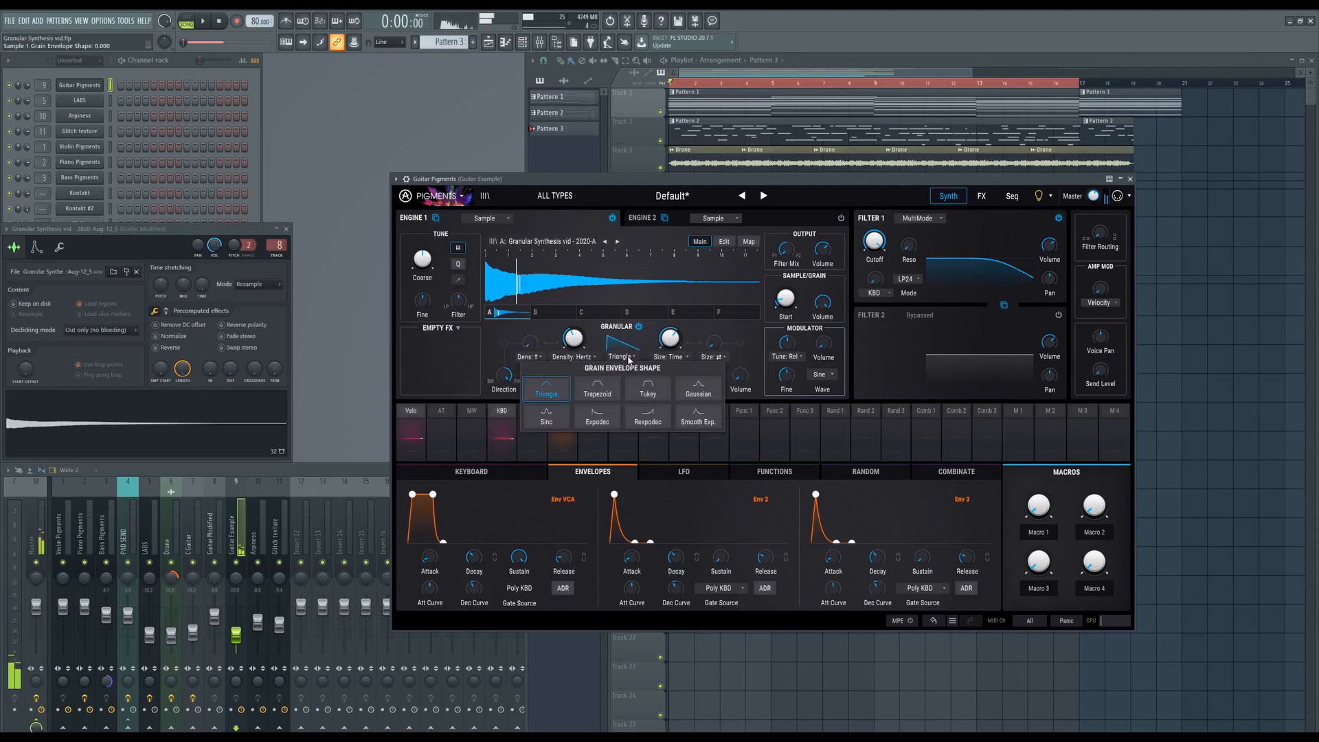
click(546, 417)
drag(622, 377, 623, 385)
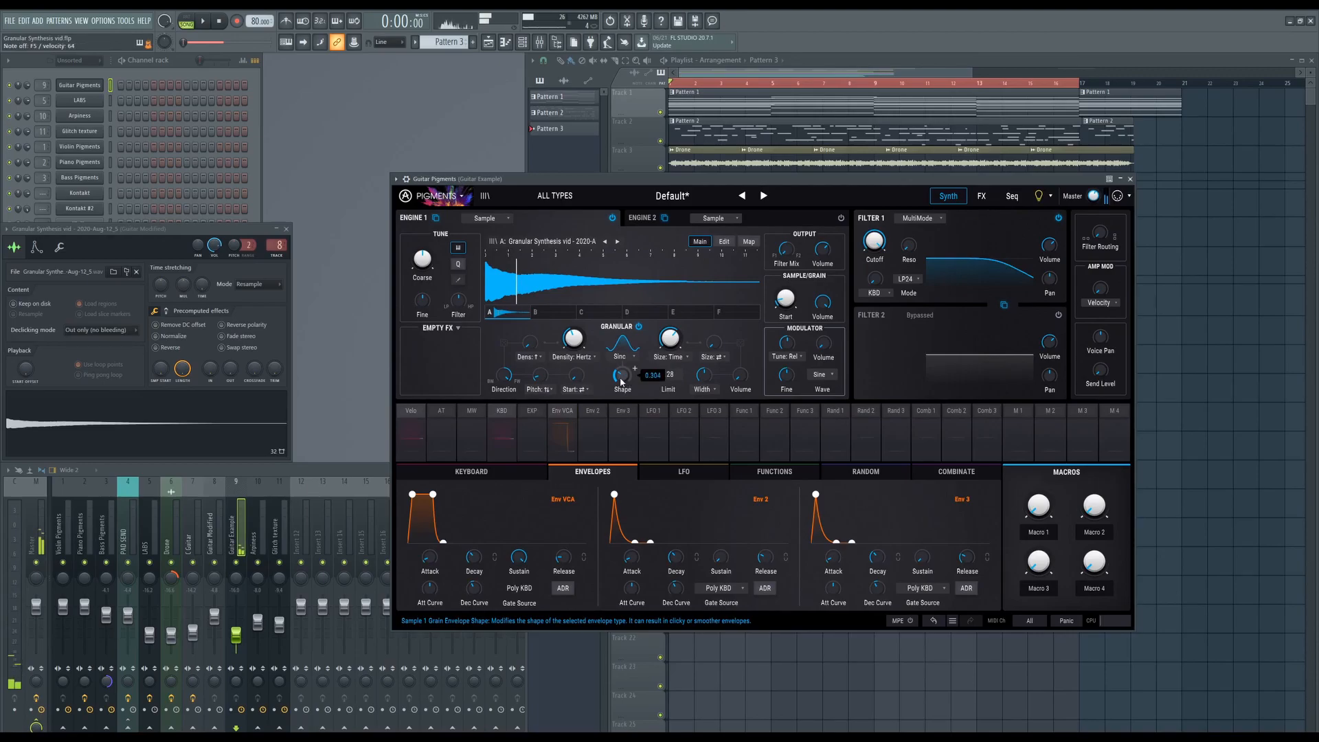
mouse_move(670, 338)
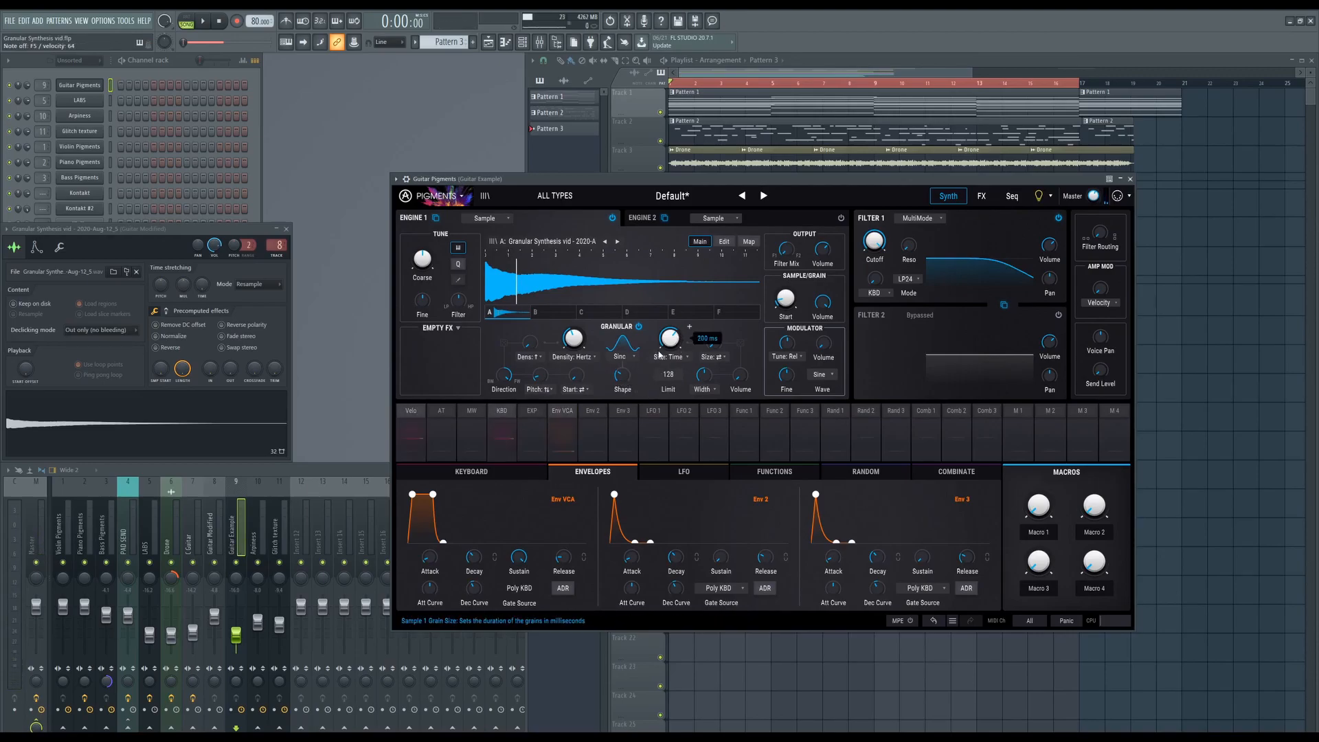
Step: Set grain size to about 67 ms and randomise it in Both directions with a higher amount
drag(670, 343, 671, 341)
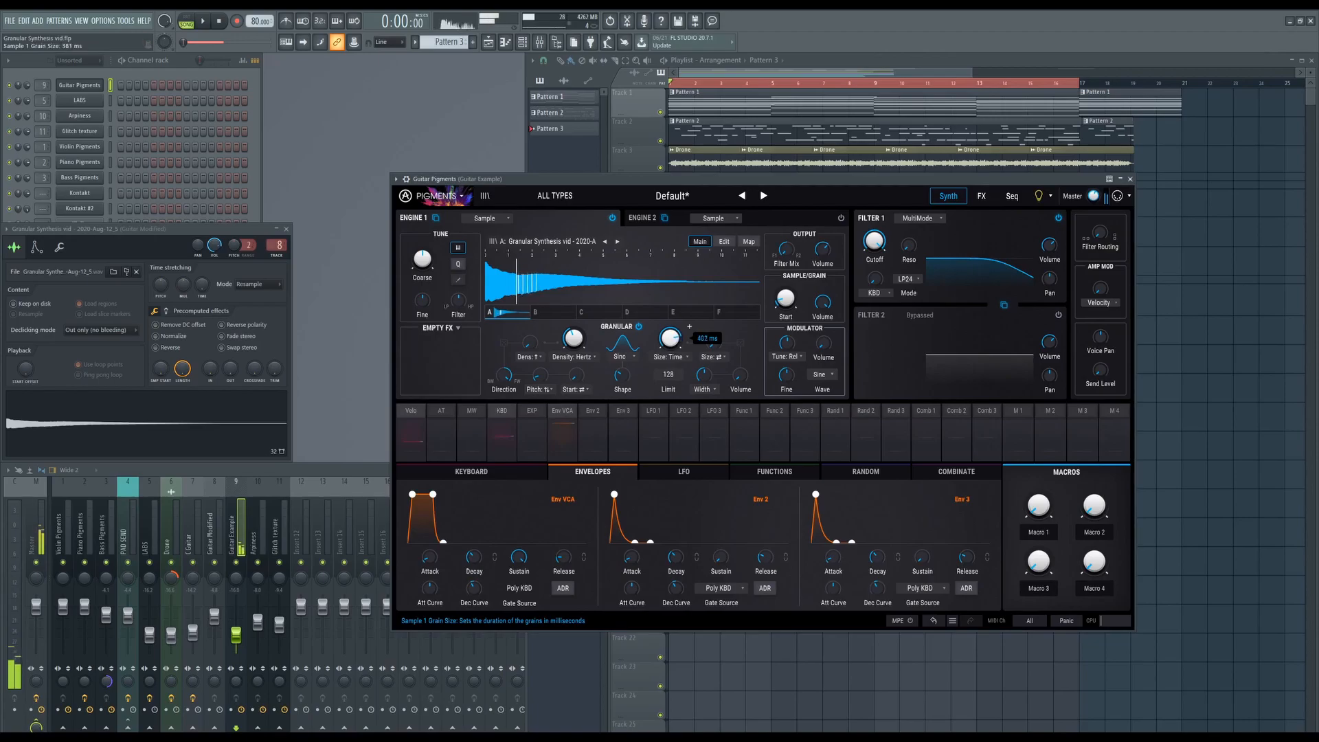
drag(670, 340, 726, 341)
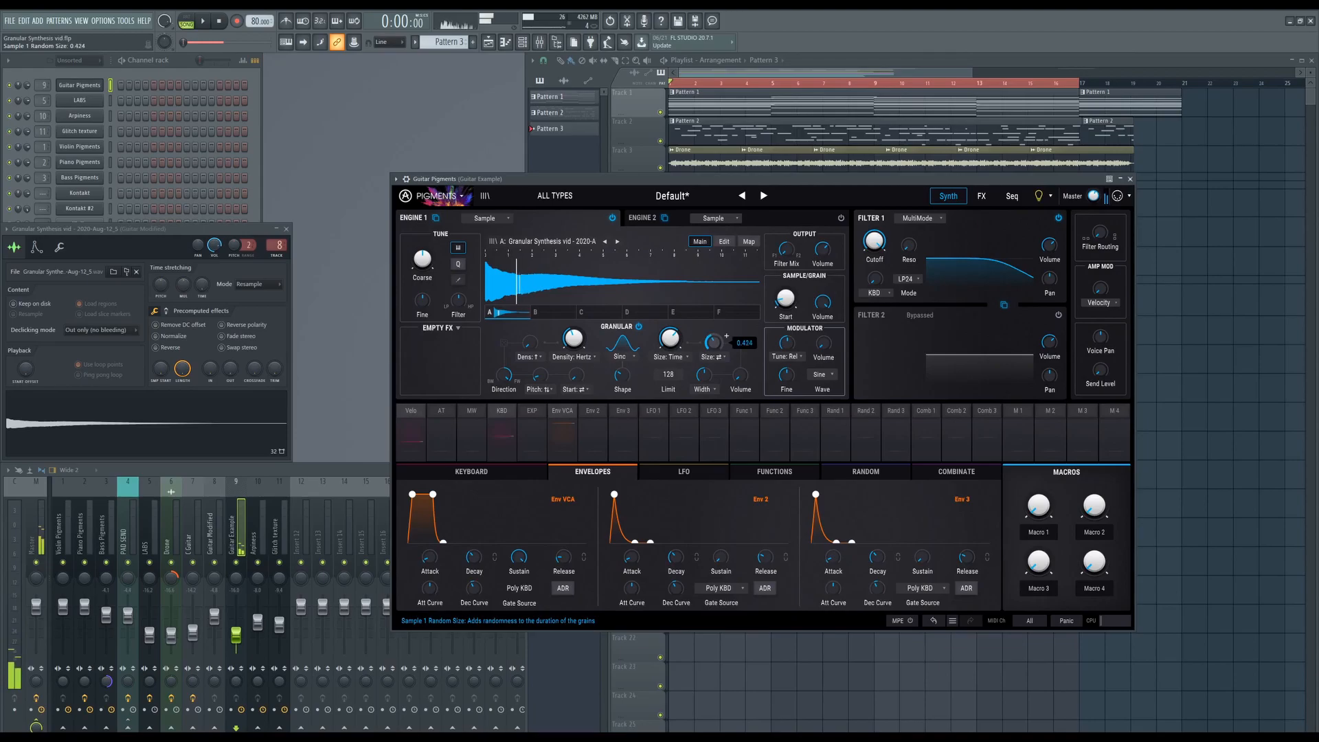
click(719, 356)
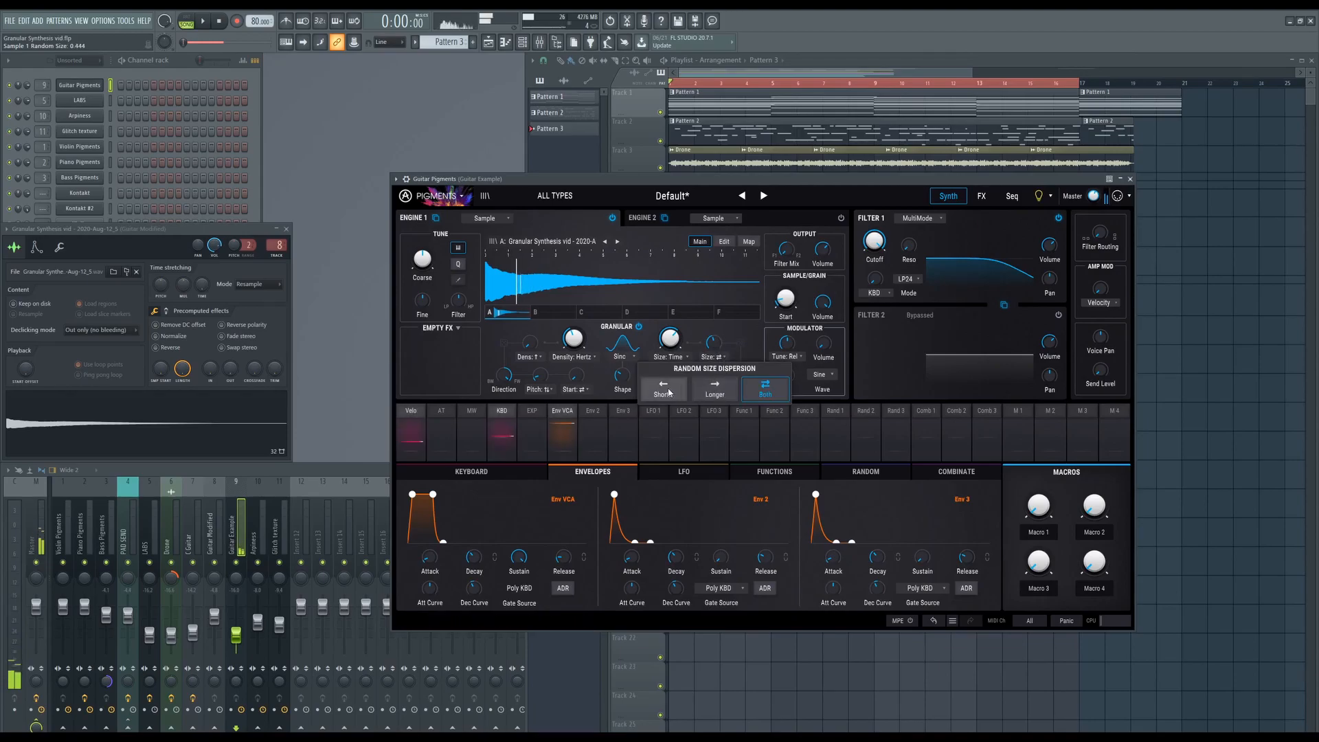
click(719, 357)
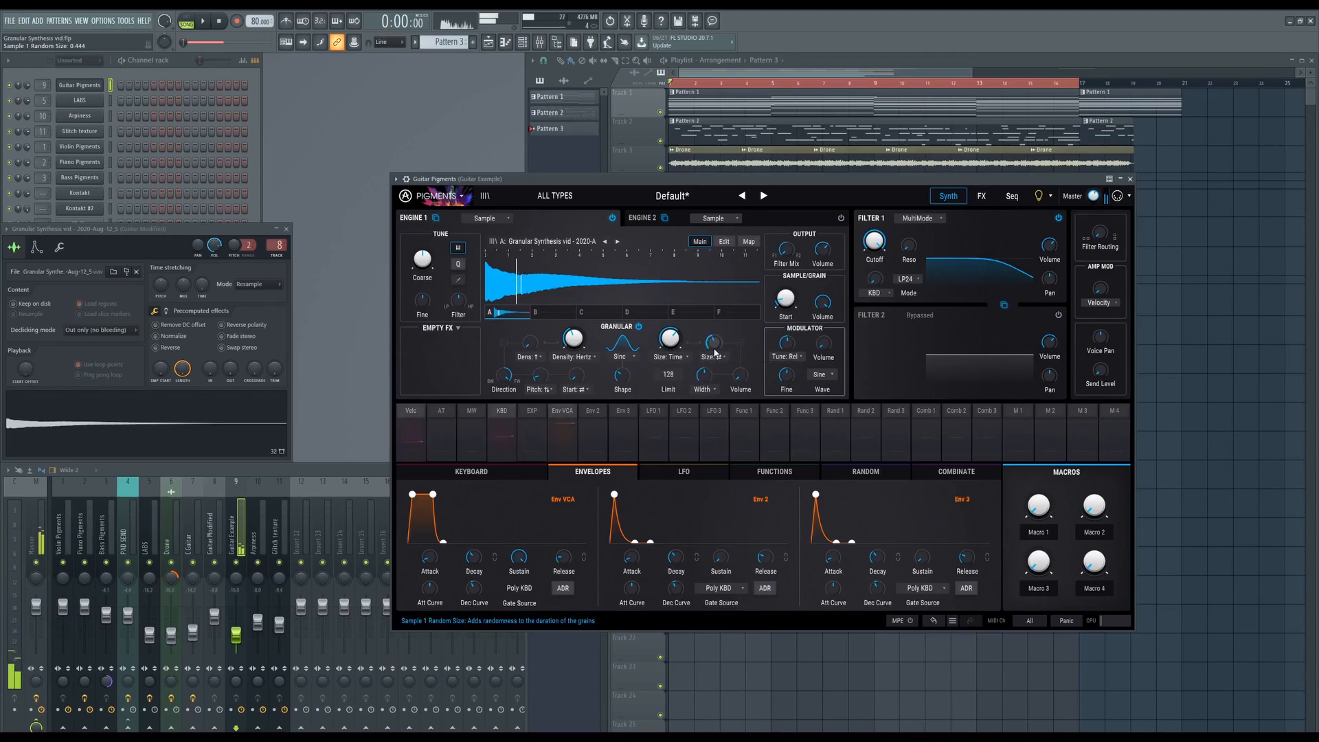
drag(714, 343, 725, 339)
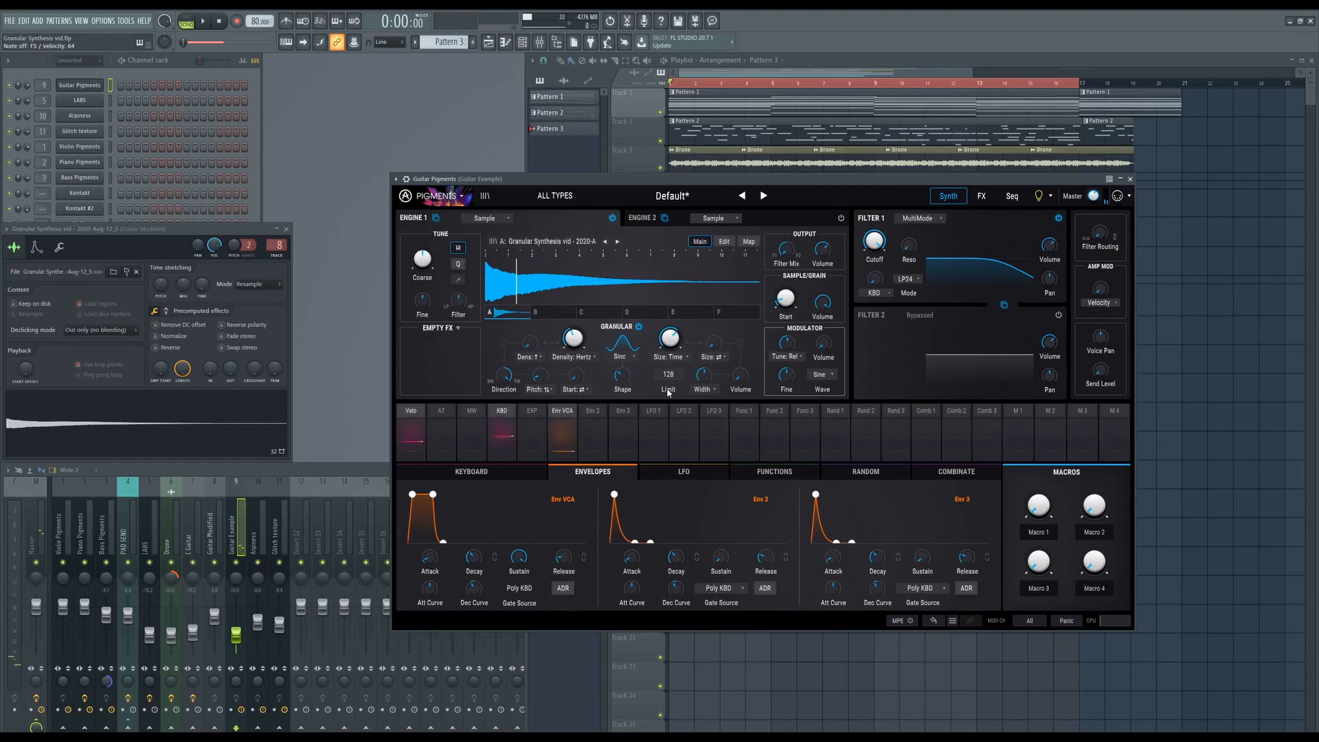
Step: Adjust the grain Limit and stereo Width, then reset Random Volume to zero
drag(669, 377, 669, 371)
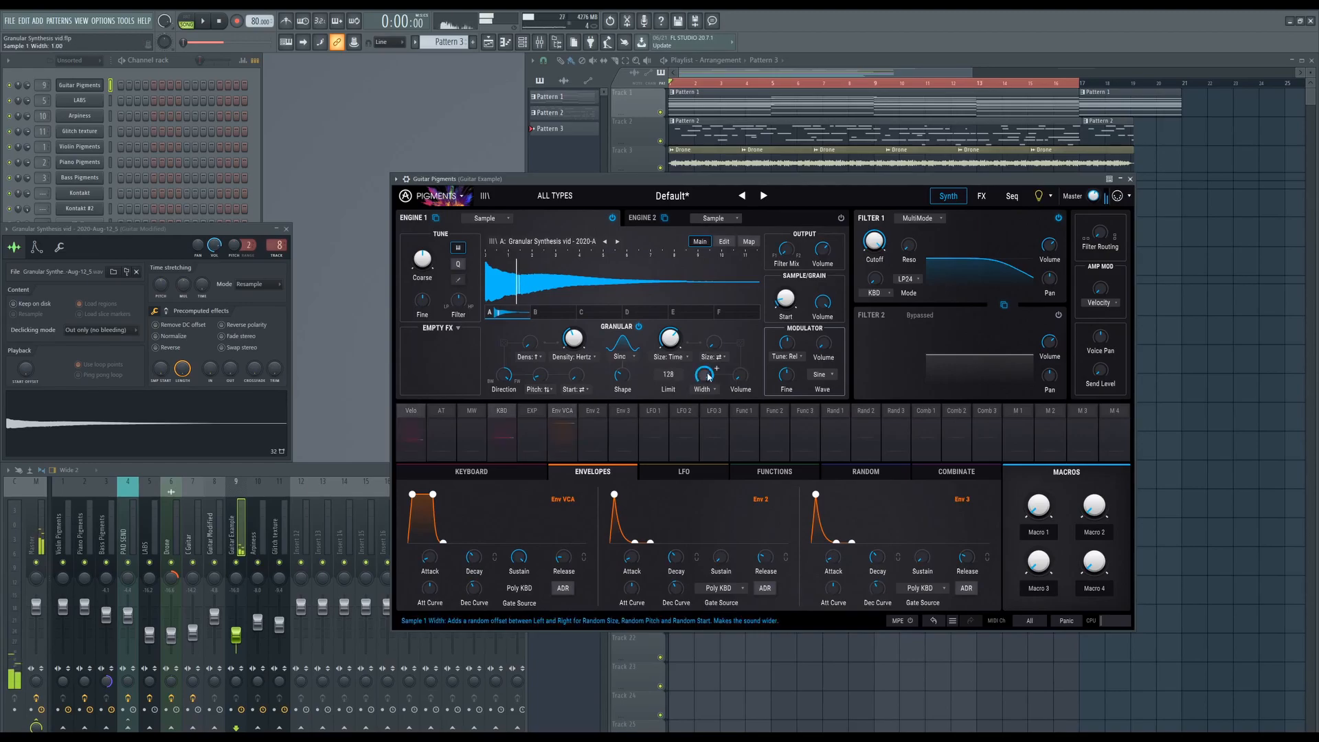
drag(708, 378, 709, 374)
drag(704, 375, 703, 371)
mouse_move(740, 375)
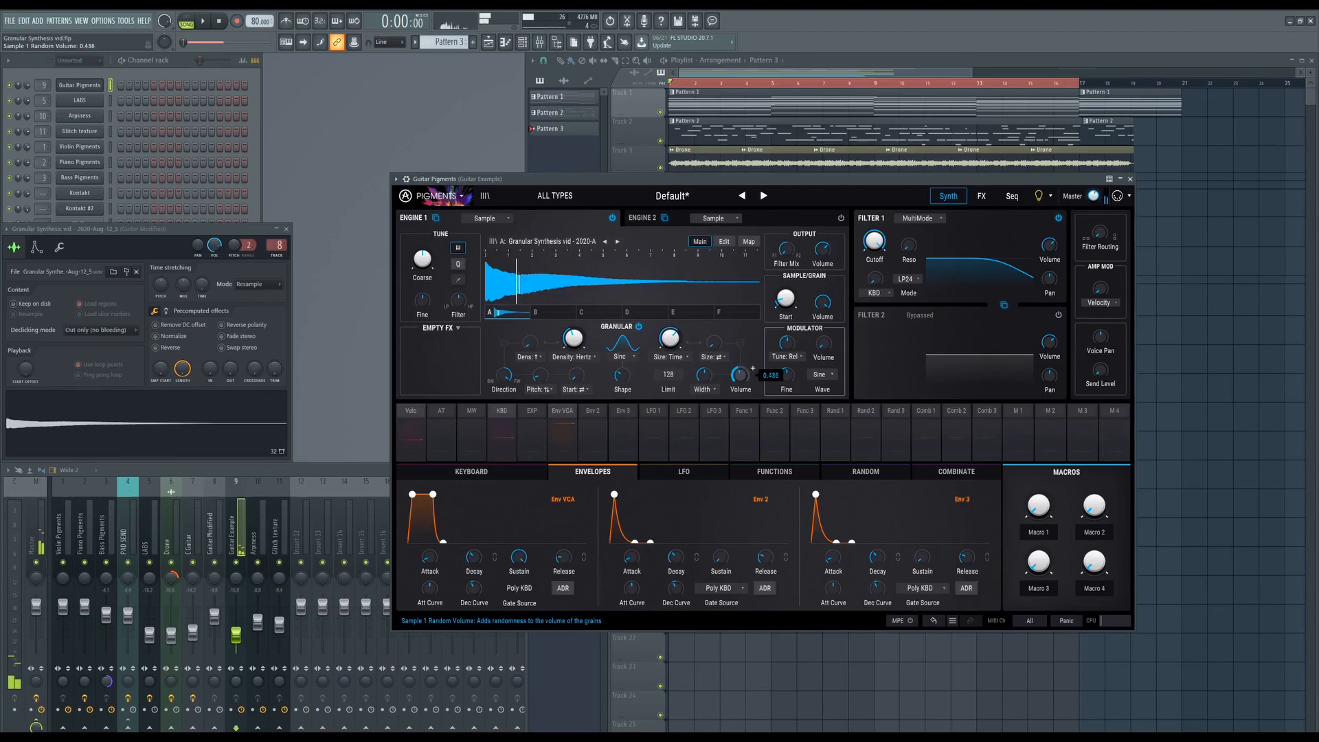
double_click(739, 376)
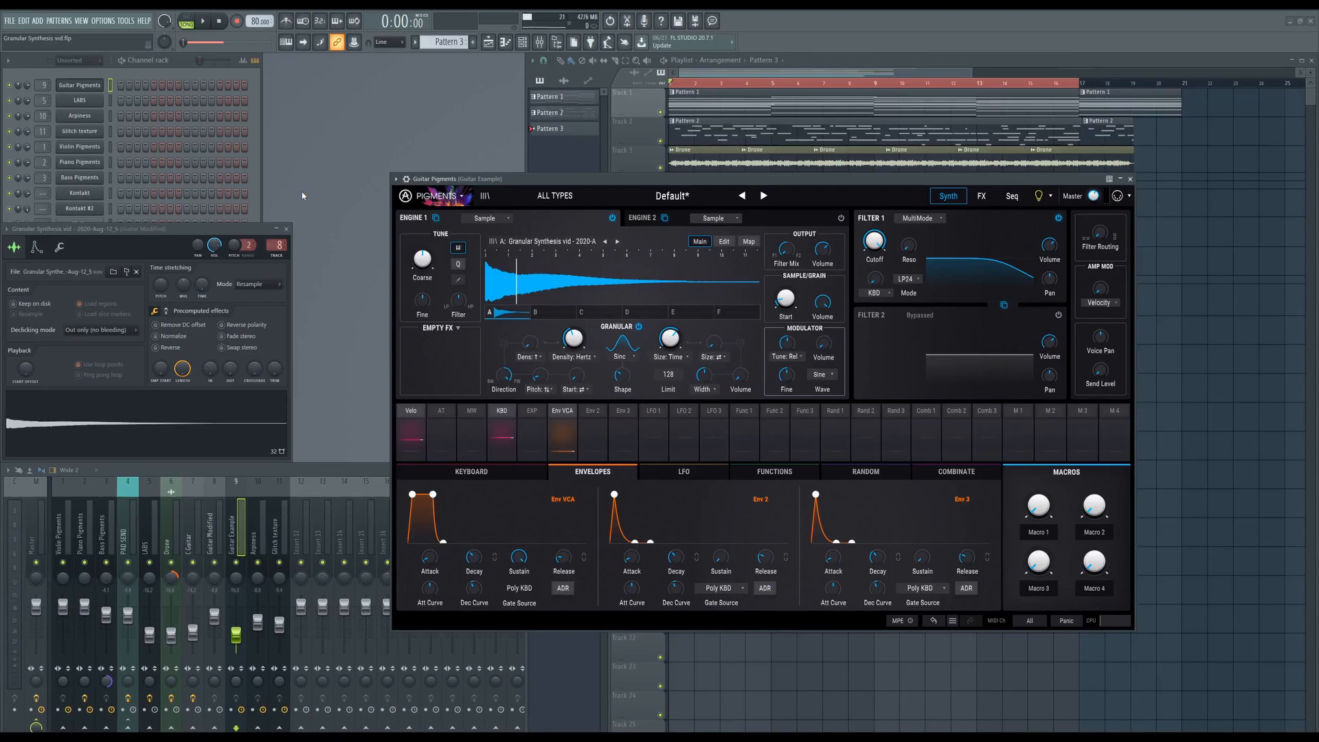
Step: Show the Arpiness patch, lower its random density slightly, then bring up the Glitch texture patch
click(85, 118)
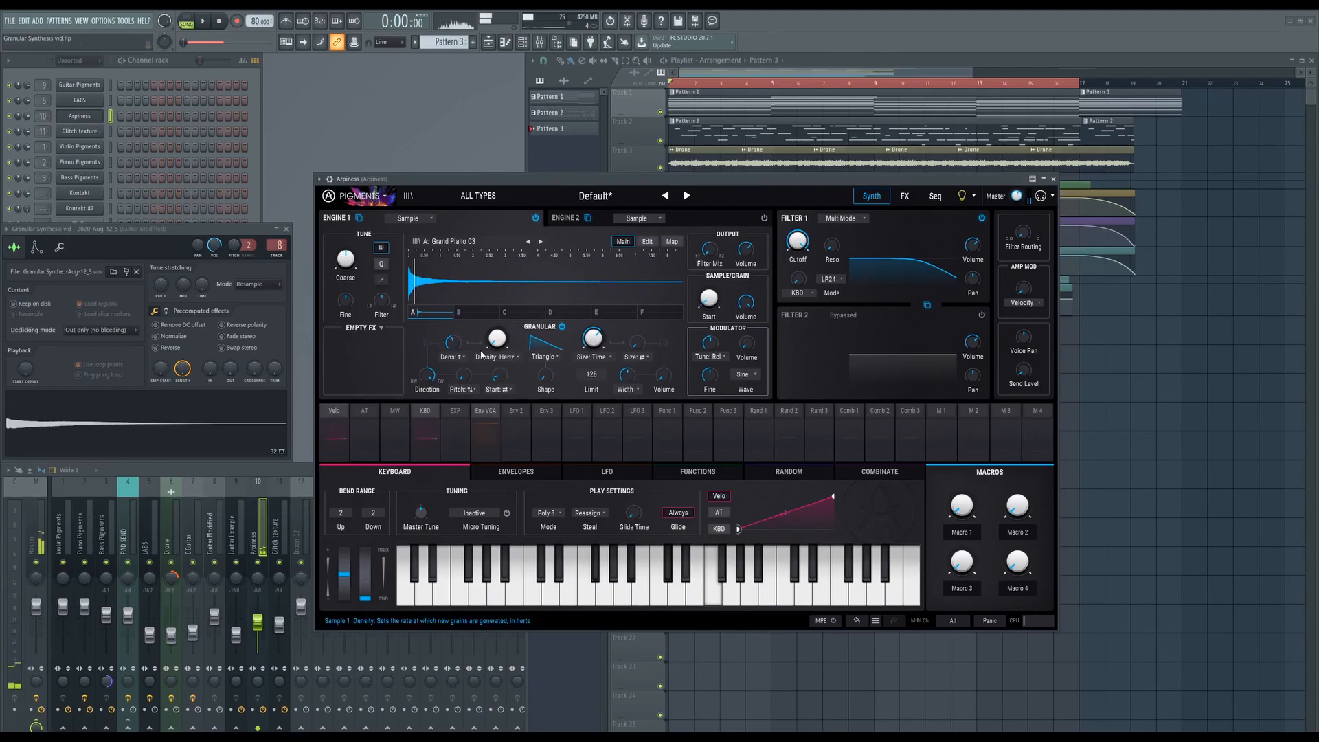
mouse_move(452, 341)
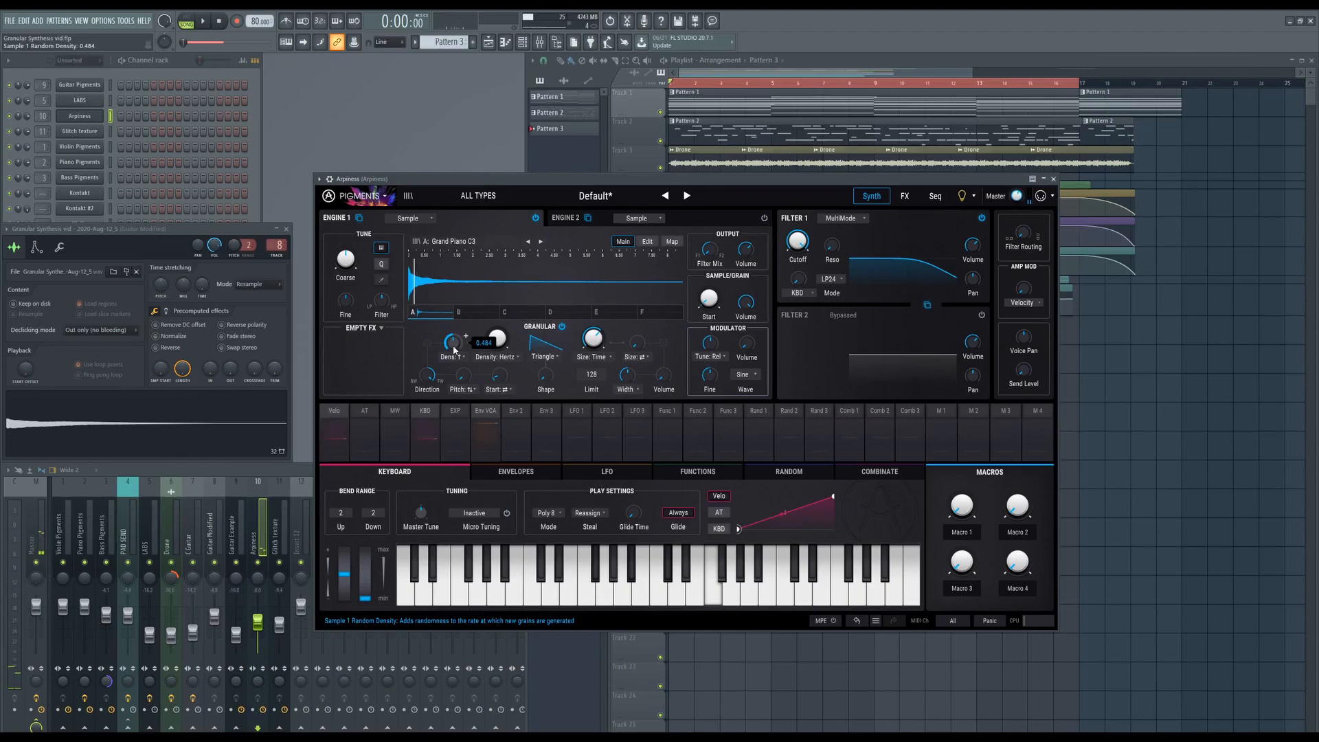
drag(454, 347, 454, 349)
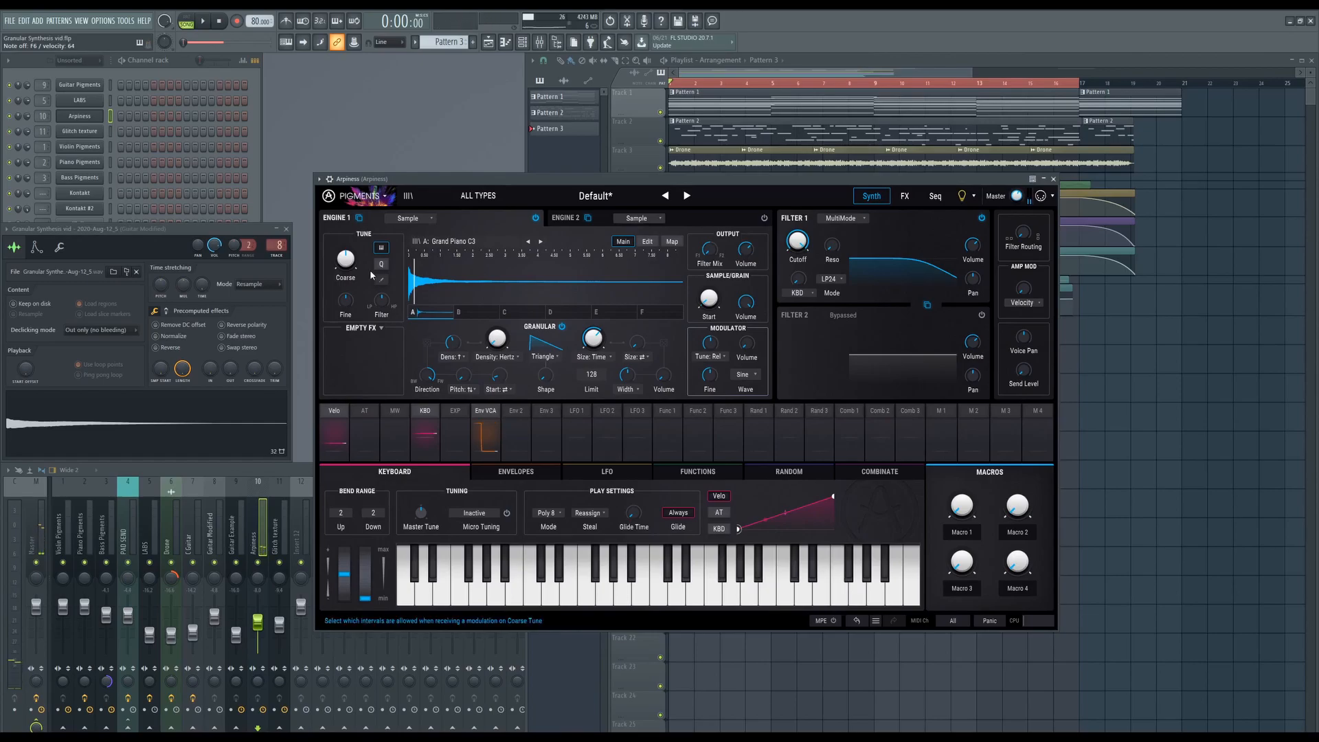
click(80, 131)
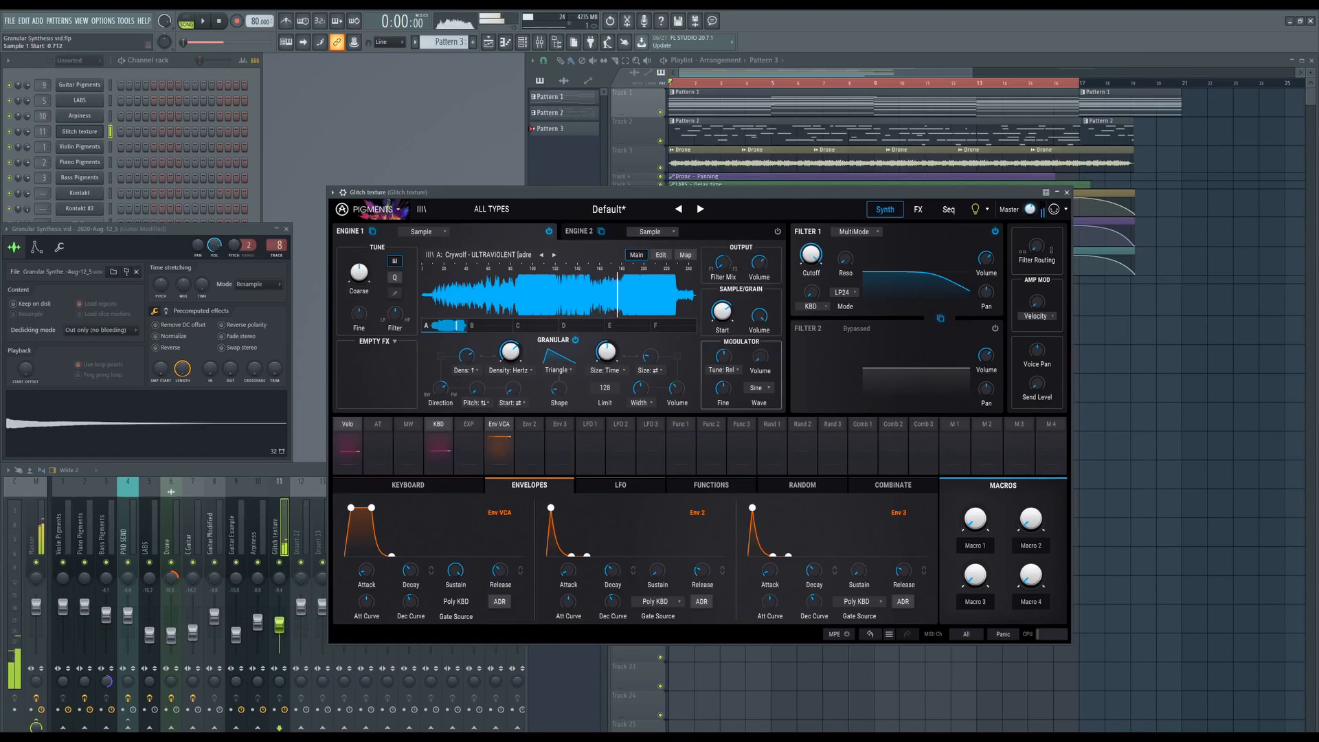
Step: Move the Glitch texture sample start near the beginning and start song playback
drag(617, 300, 452, 295)
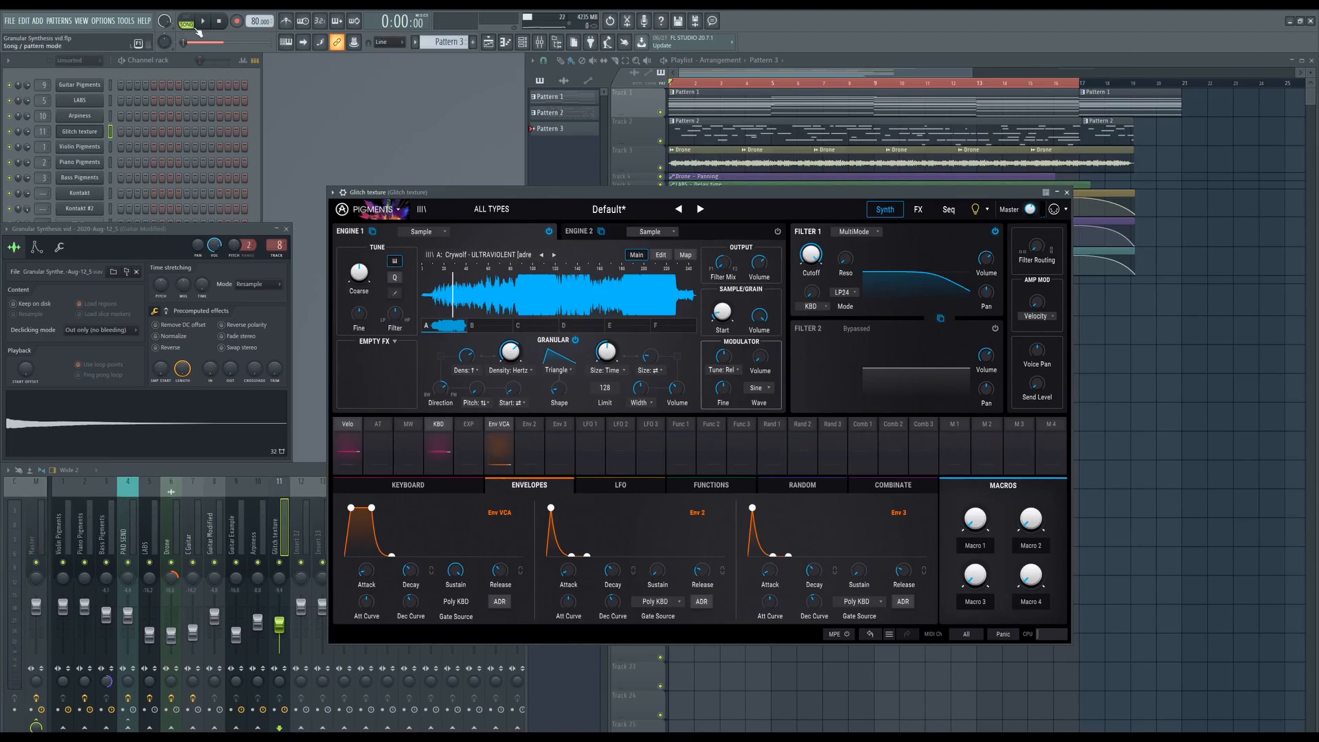
click(202, 21)
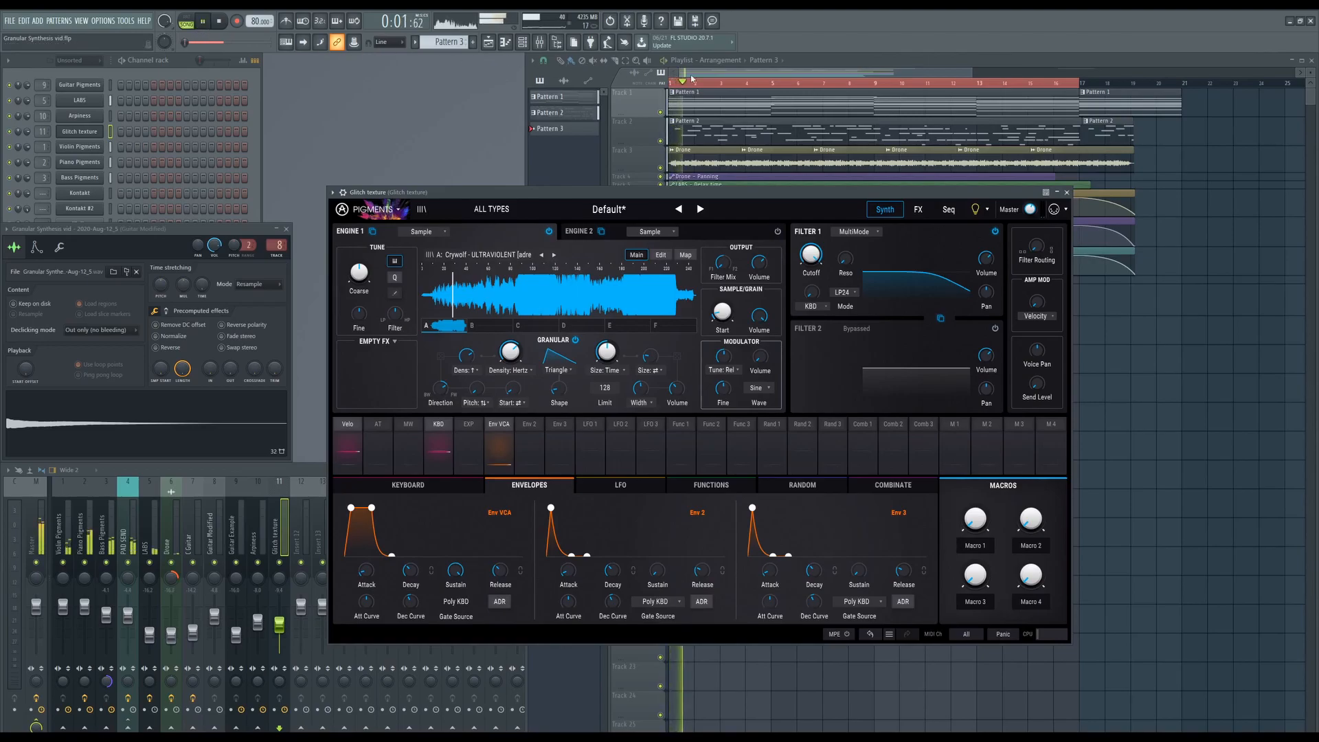
Step: Show the Violin, Piano and Bass Pigments patches during playback, then close the plugin window
click(730, 75)
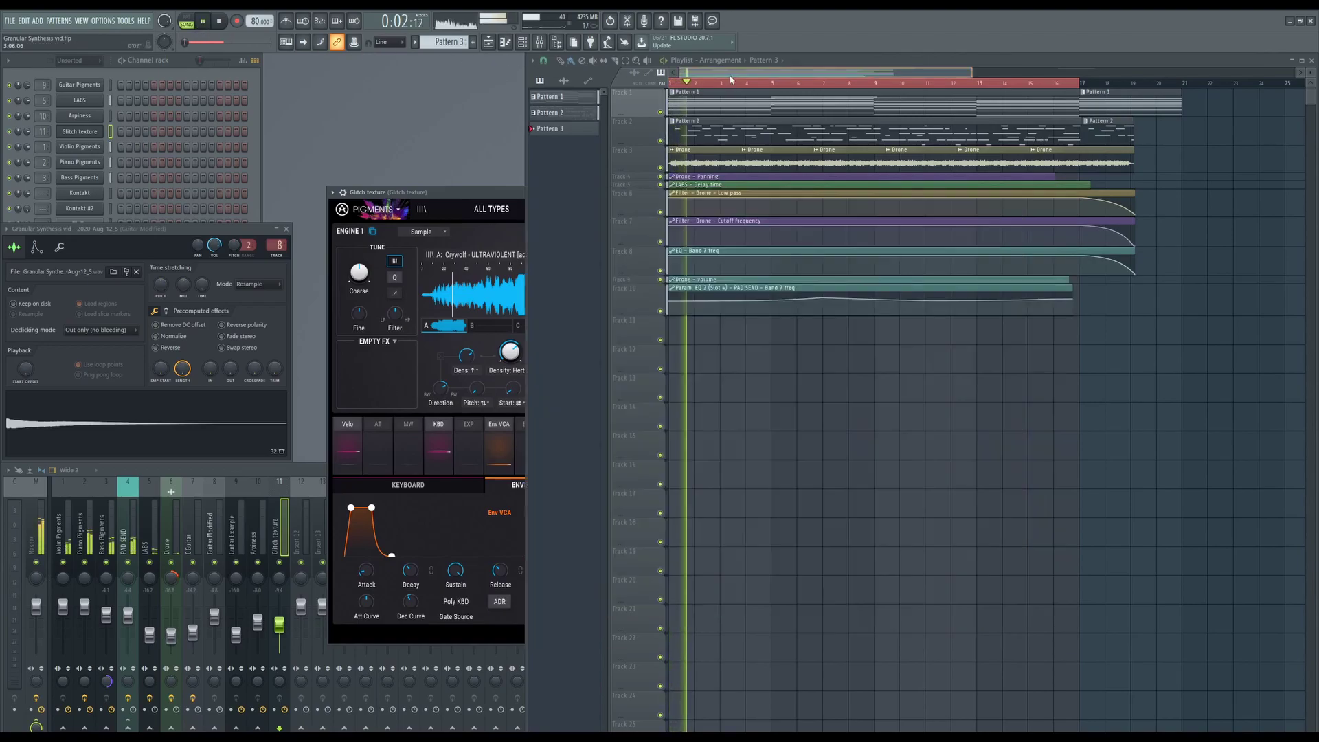
click(79, 146)
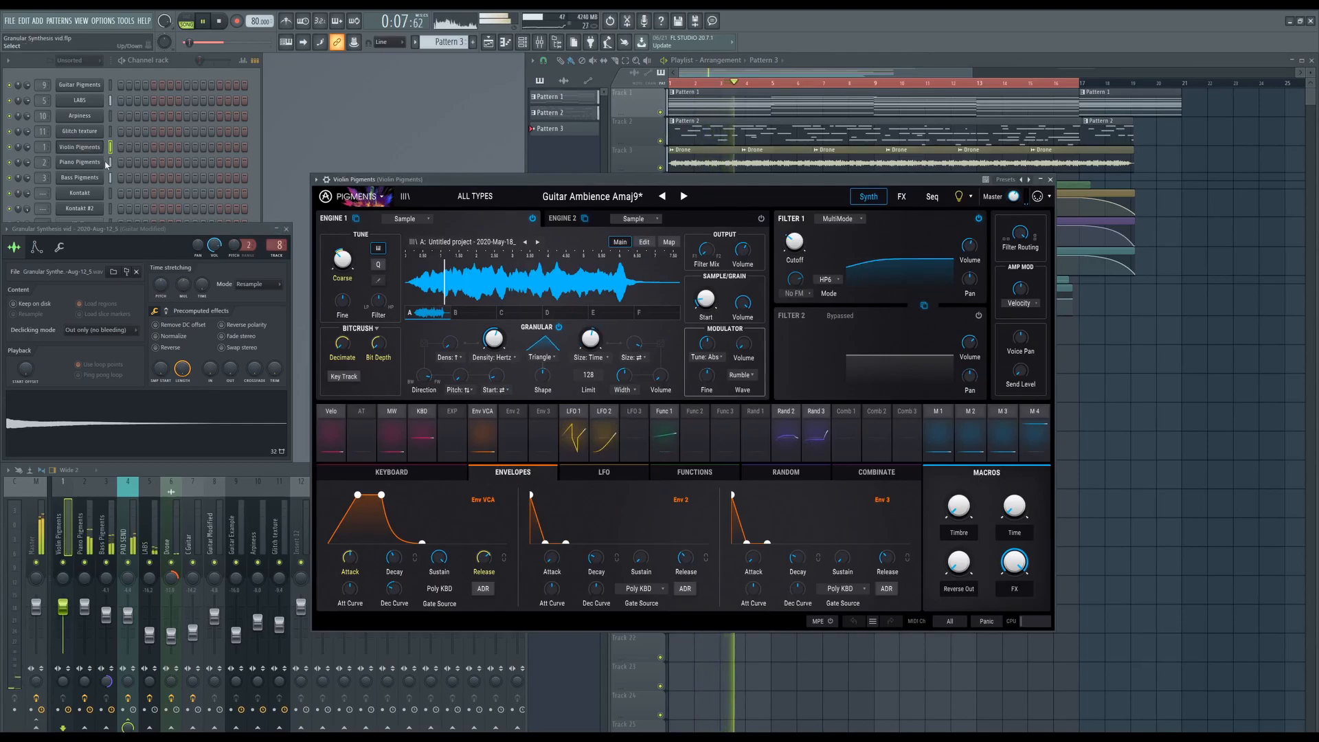
click(80, 162)
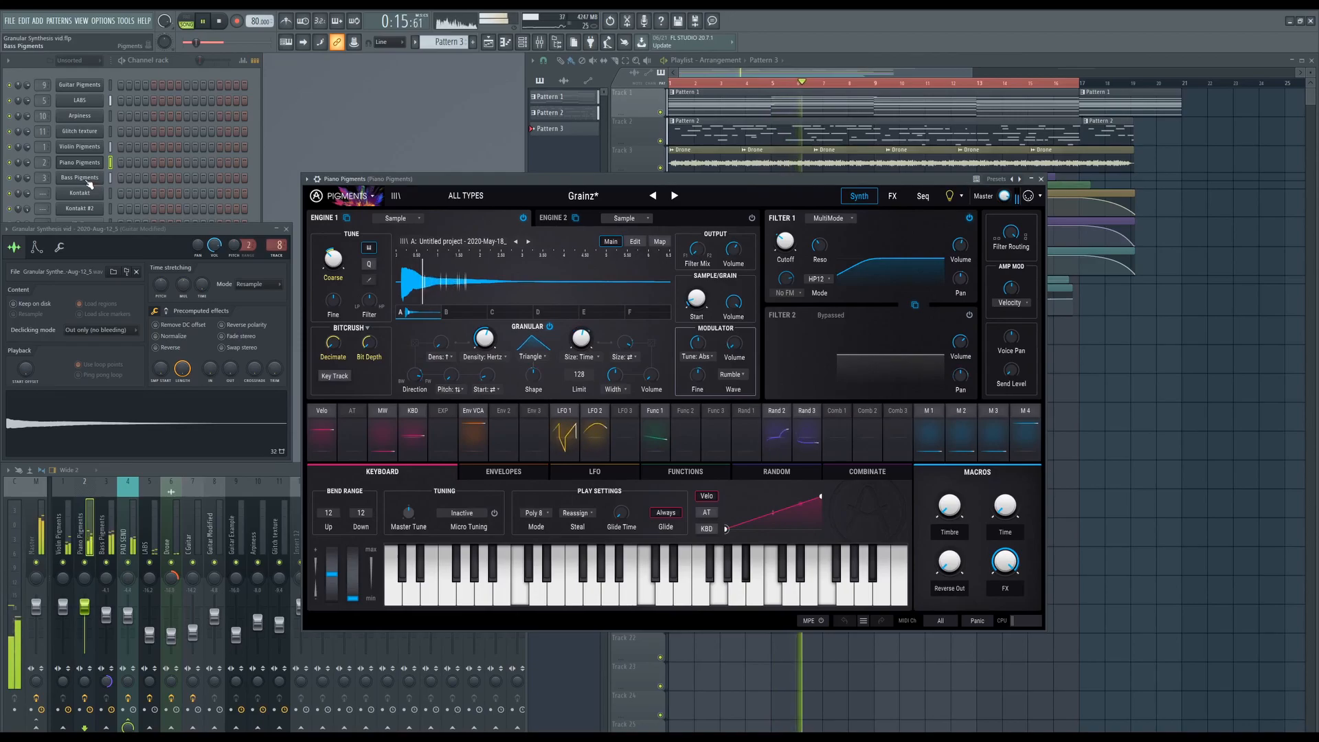
click(89, 183)
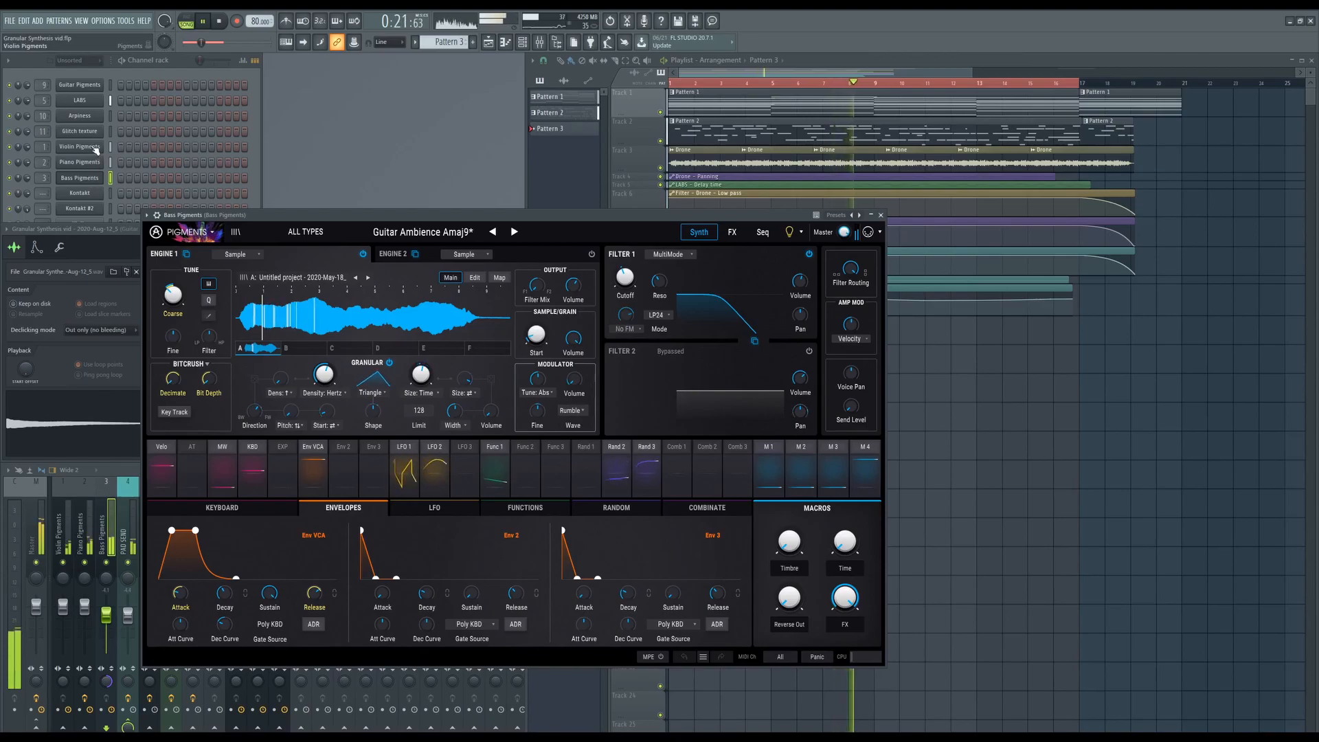
click(885, 217)
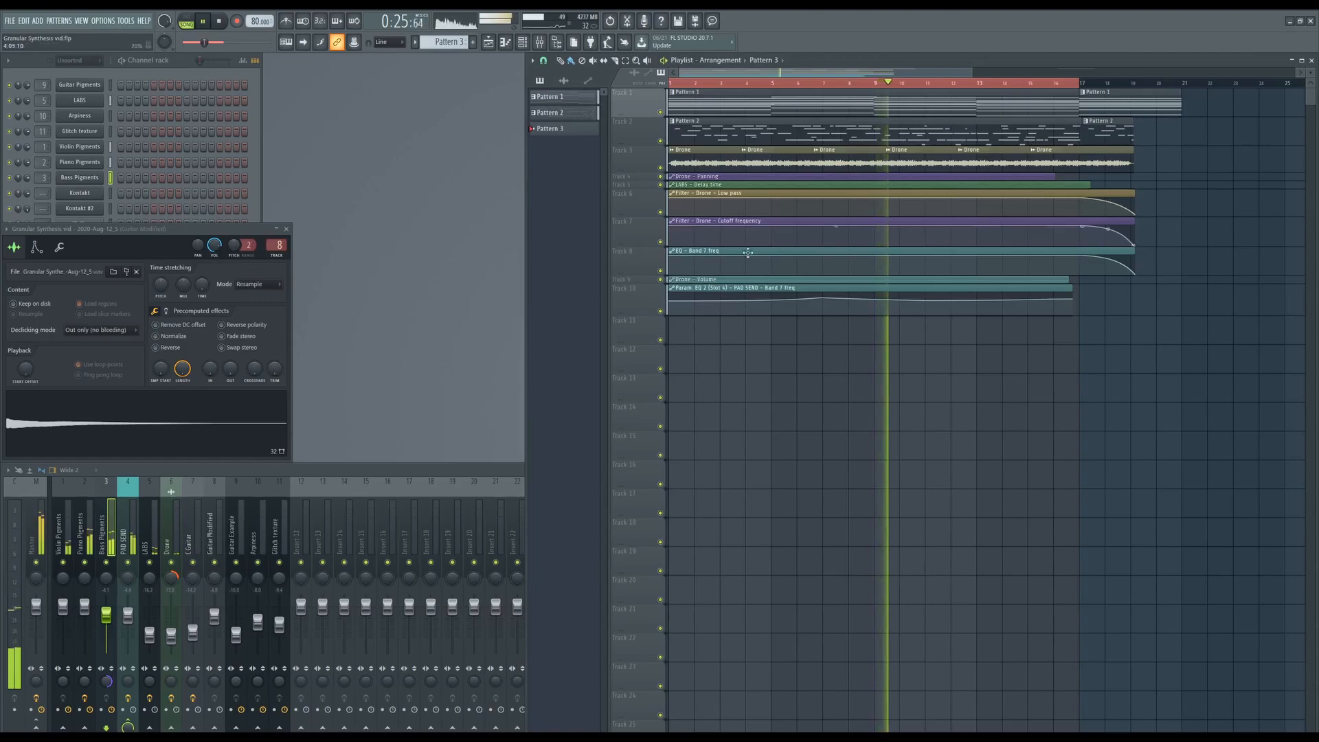